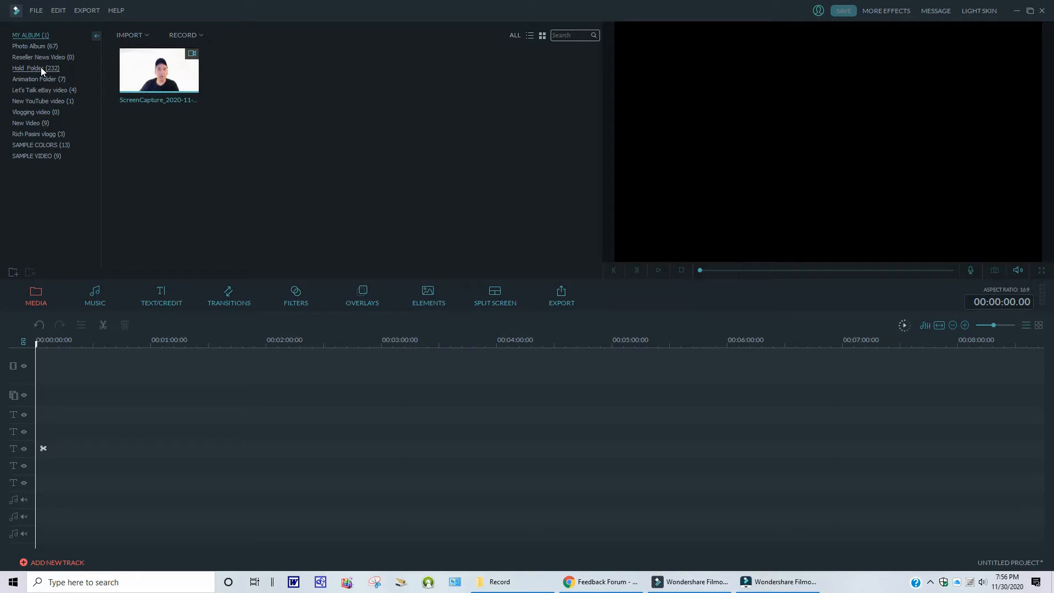
- Check the program version in the About box, then close it
click(117, 11)
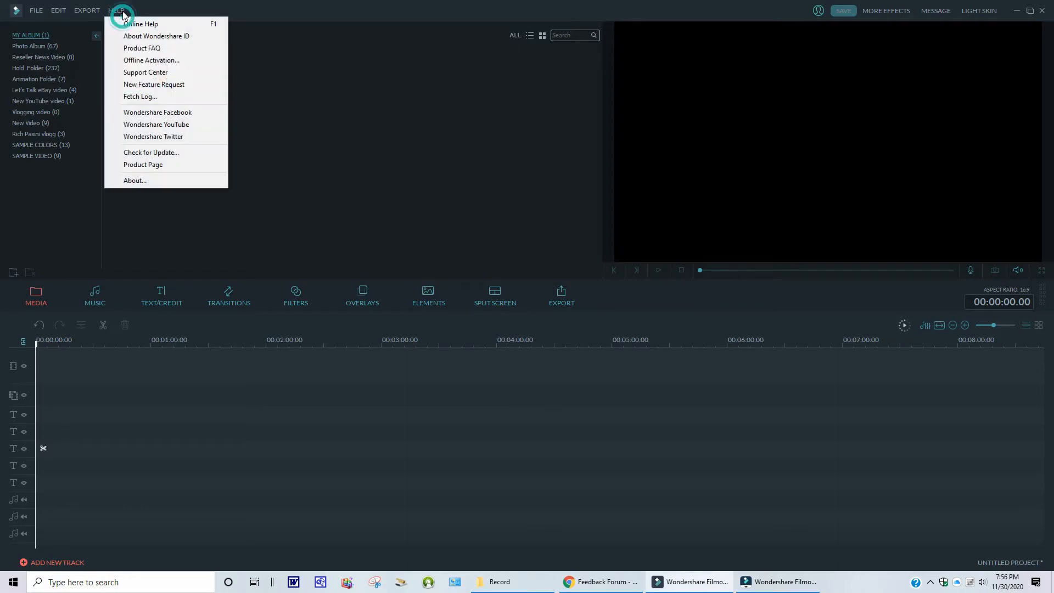
click(133, 182)
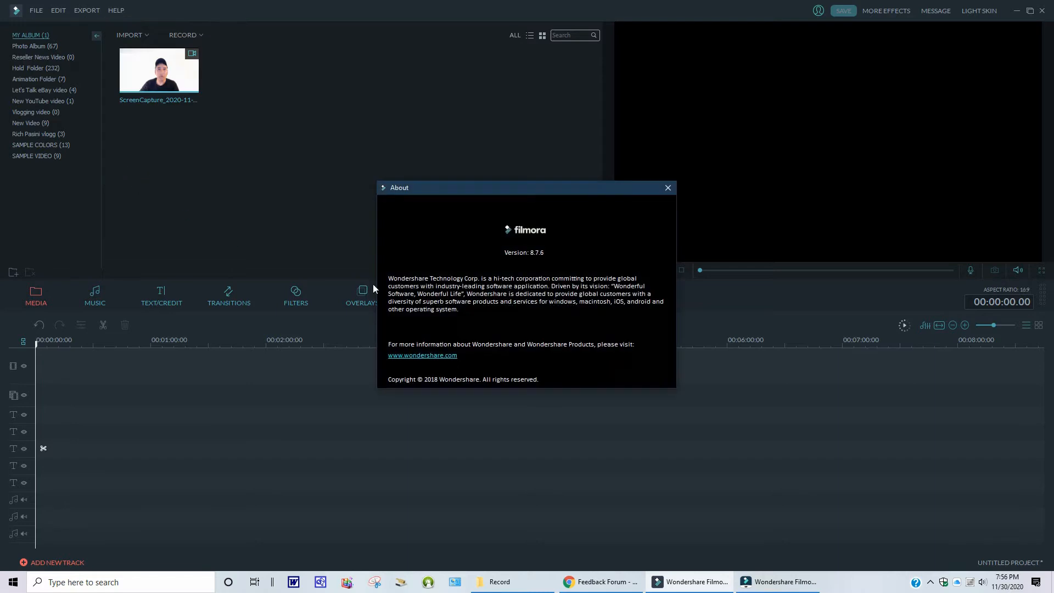
scroll(525, 268, down, 2)
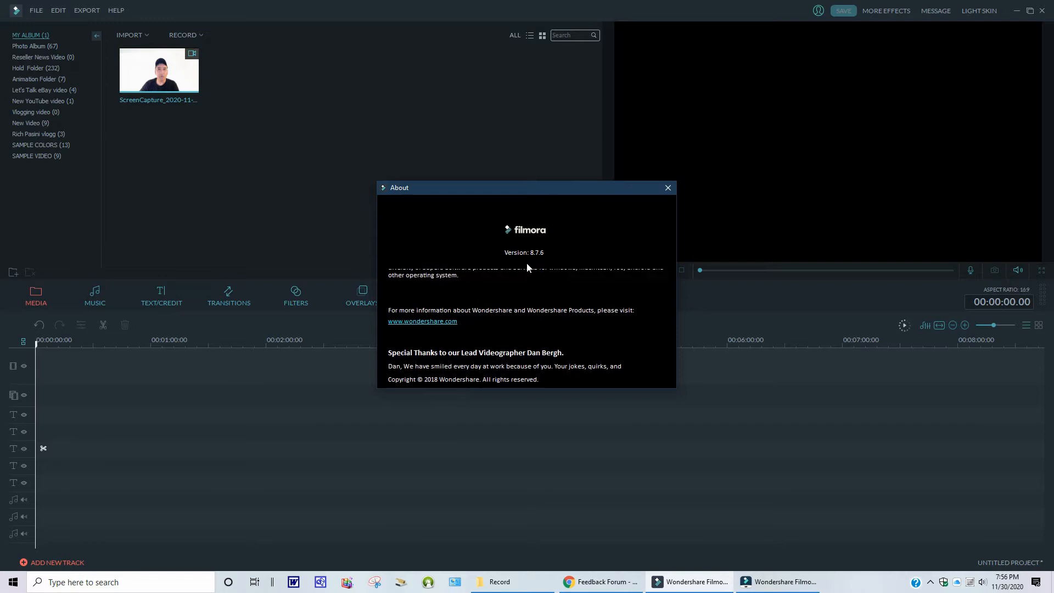
click(667, 188)
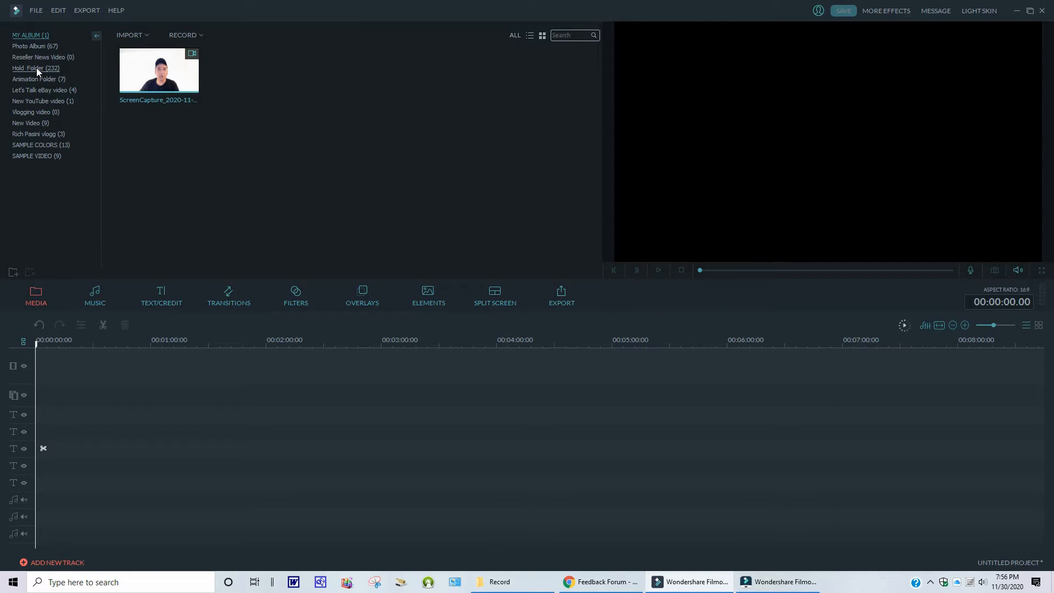
- Add the news studio background clip from the Hold Folder album to the main video track
click(36, 68)
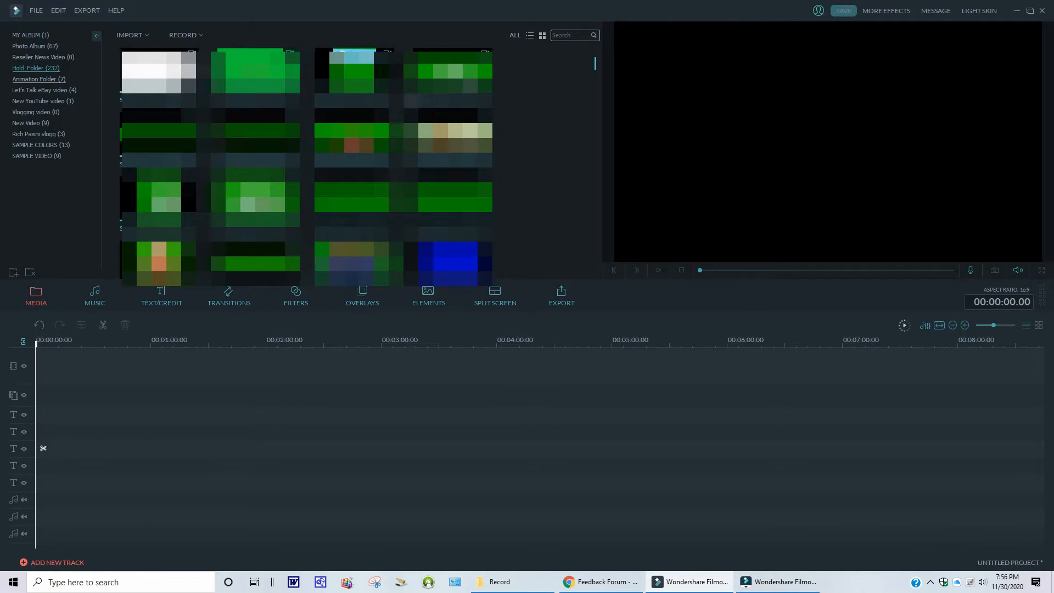
drag(594, 65, 594, 134)
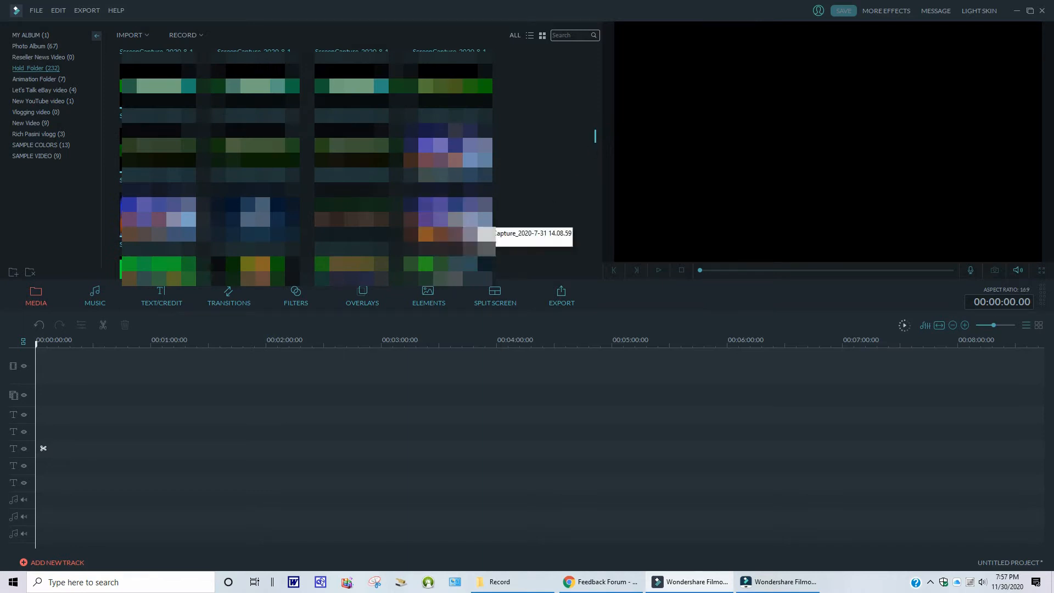
click(470, 216)
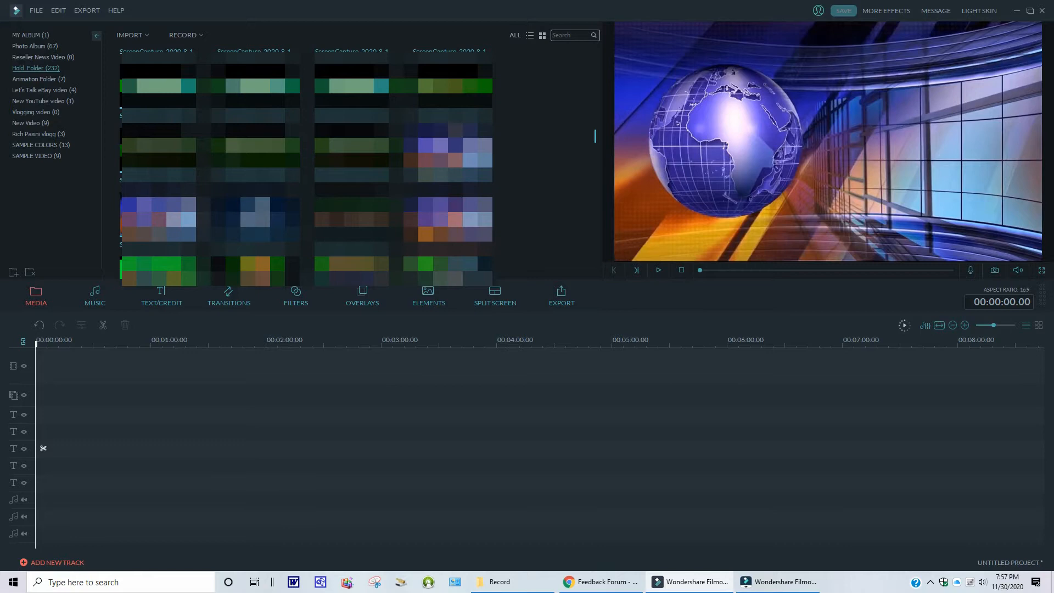
click(455, 217)
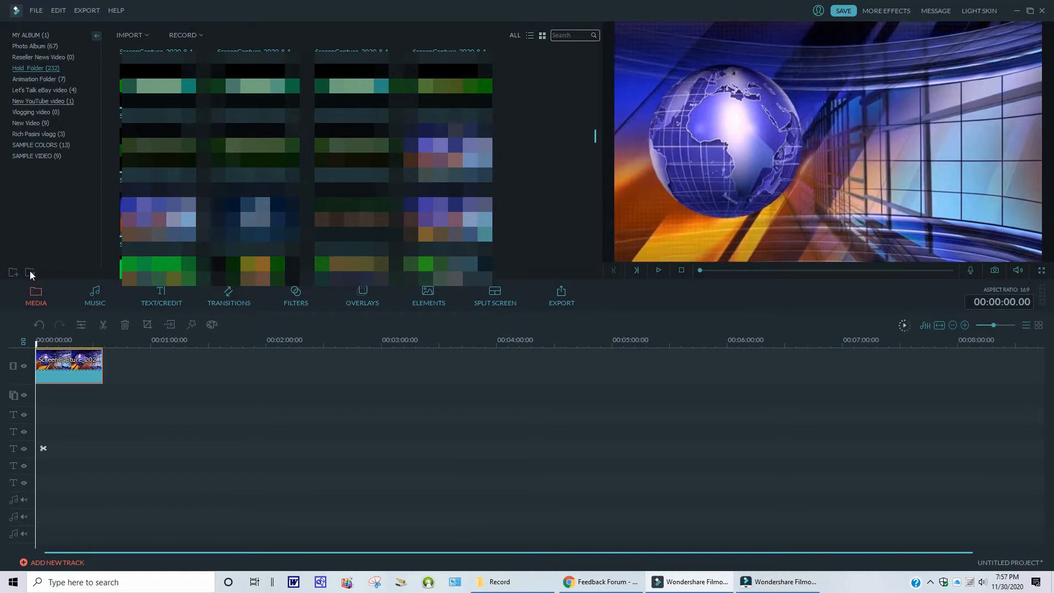
- Place the webcam clip from My Album on the picture-in-picture track at the start of the timeline
click(27, 34)
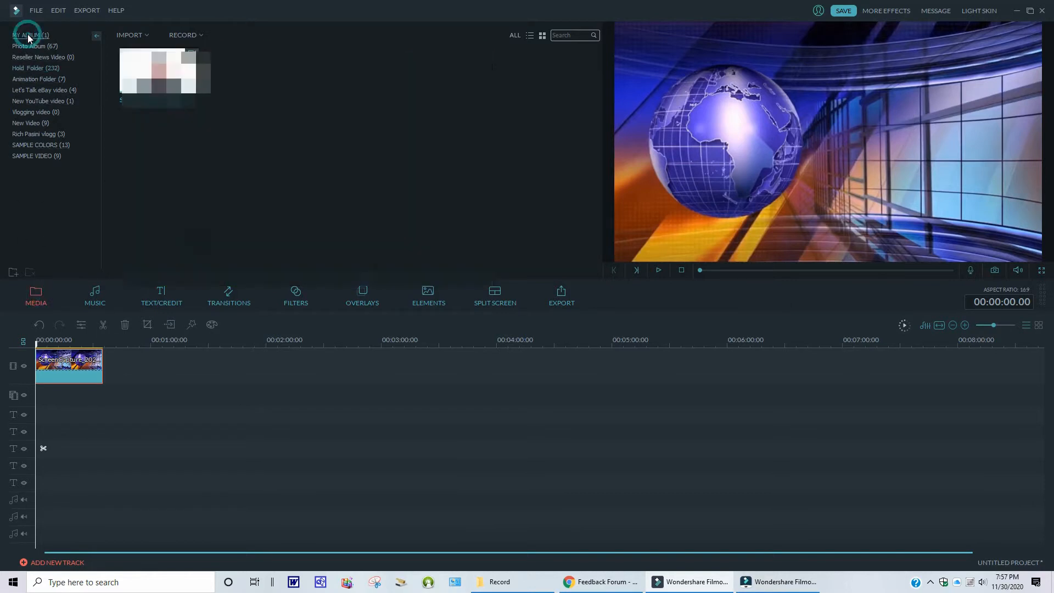
mouse_move(178, 65)
mouse_down()
mouse_move(186, 98)
mouse_move(101, 388)
mouse_up()
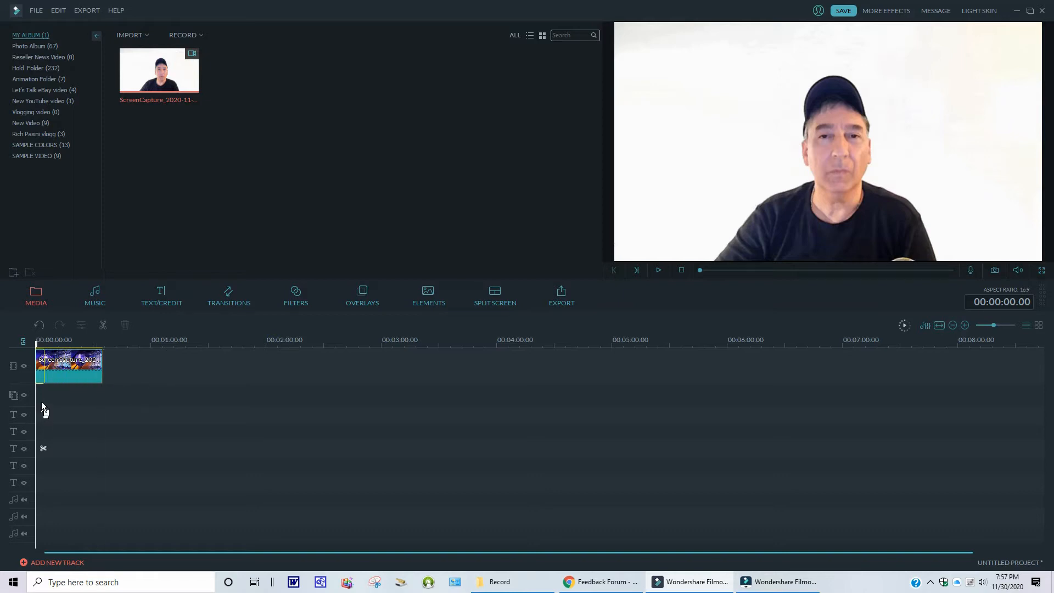
drag(37, 399, 39, 397)
drag(155, 347, 446, 392)
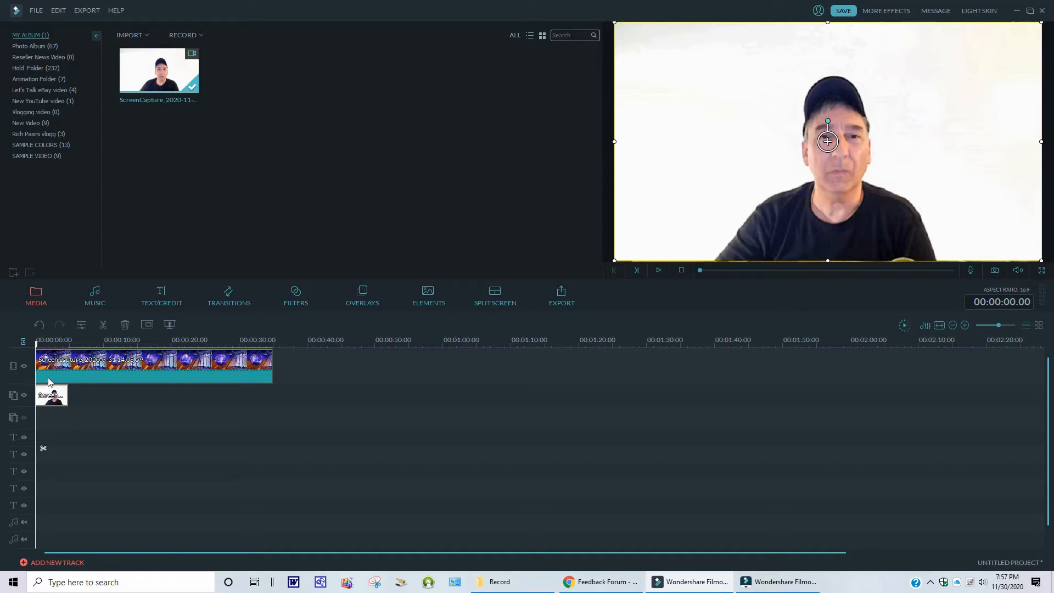
- Trim the background clip's end to match the webcam clip's length
click(268, 363)
mouse_move(271, 357)
mouse_down()
mouse_move(61, 345)
mouse_move(267, 349)
mouse_up()
drag(185, 345, 77, 349)
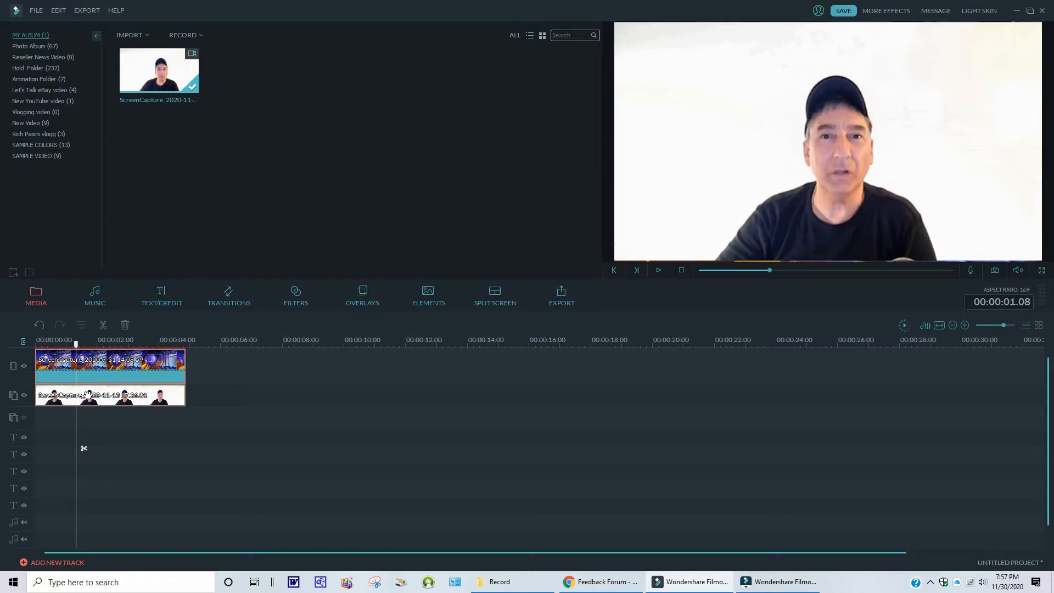
- Apply Green Screen to the webcam clip, keying out its white background with an intensity level of 16
right_click(106, 400)
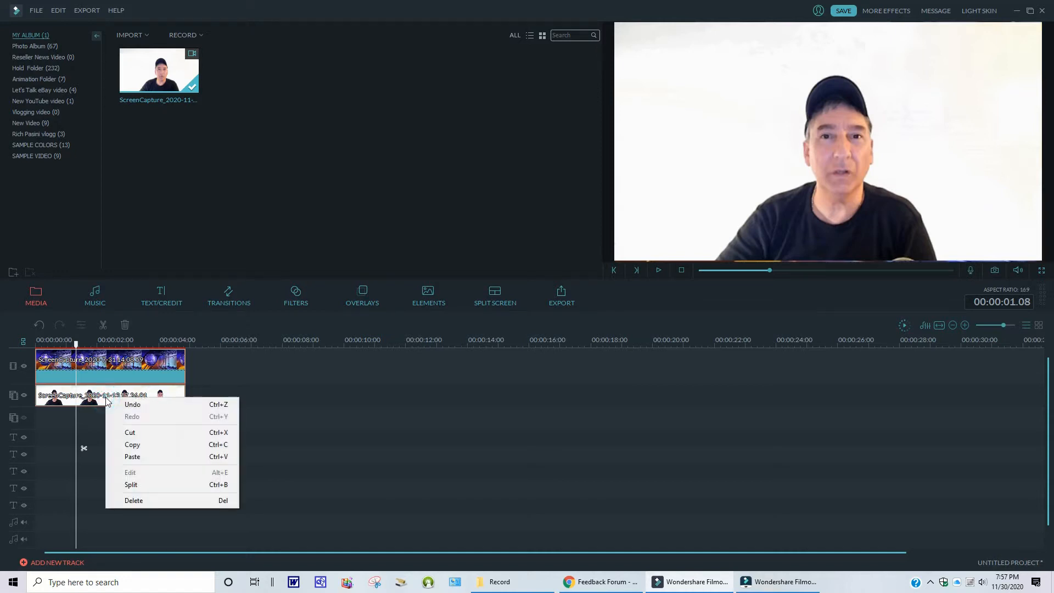
click(92, 391)
right_click(92, 391)
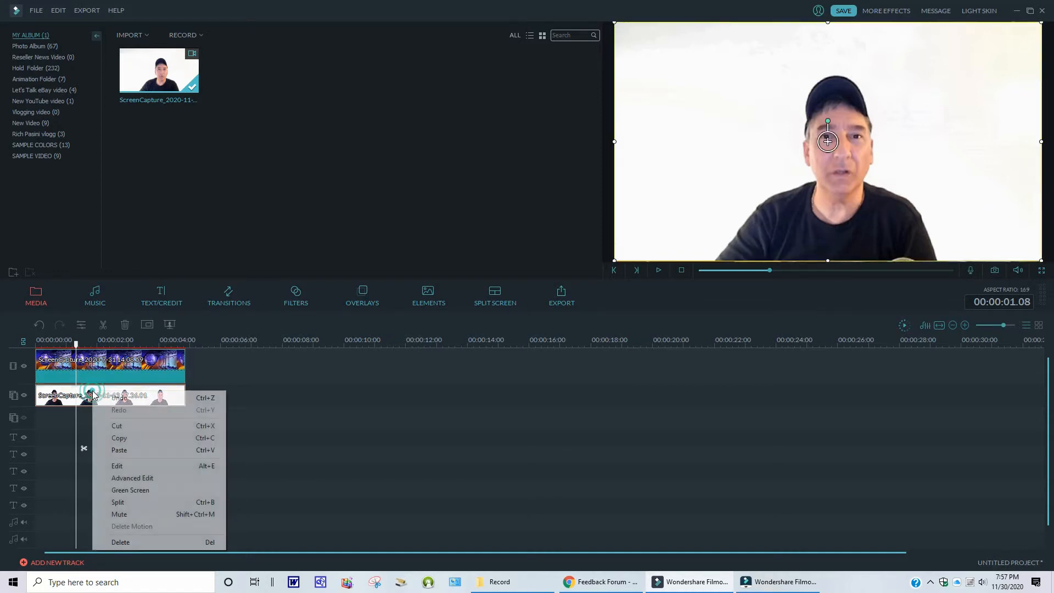
click(134, 489)
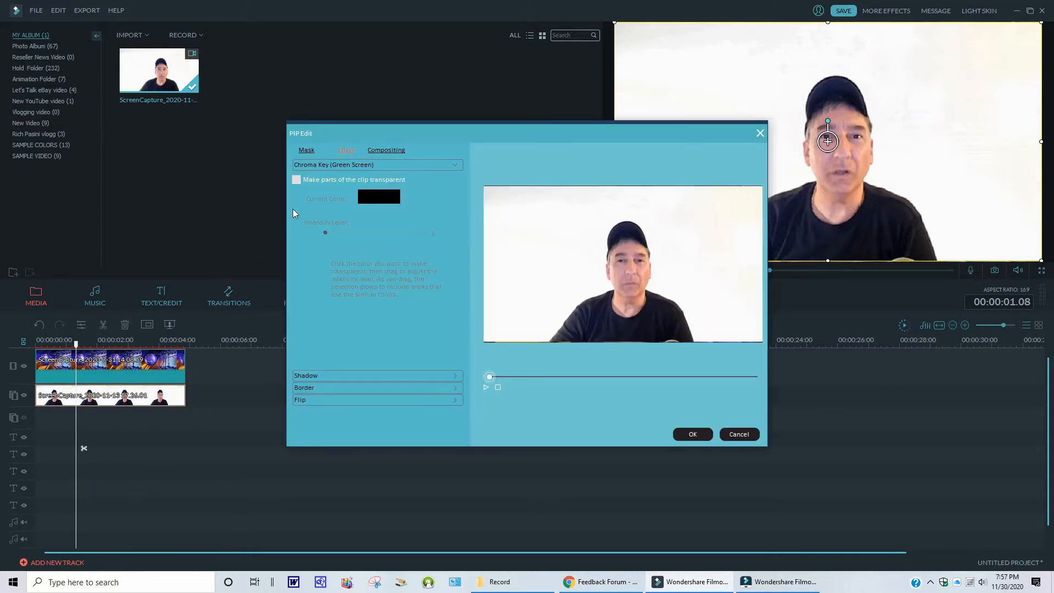
click(297, 180)
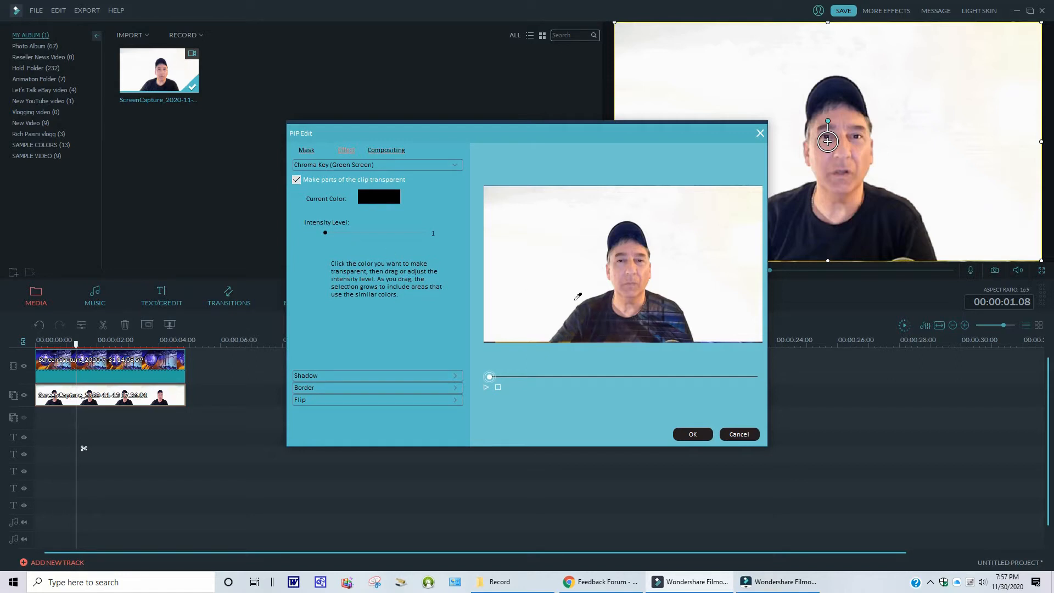
click(733, 313)
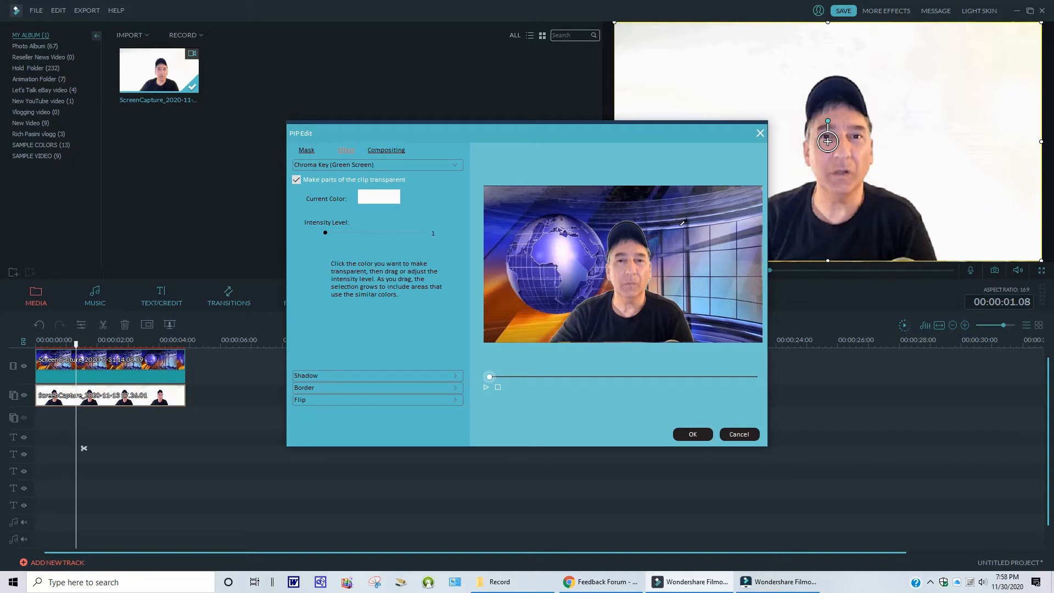
mouse_move(325, 235)
mouse_down()
mouse_move(437, 237)
mouse_move(321, 233)
mouse_move(360, 230)
mouse_move(339, 230)
mouse_up()
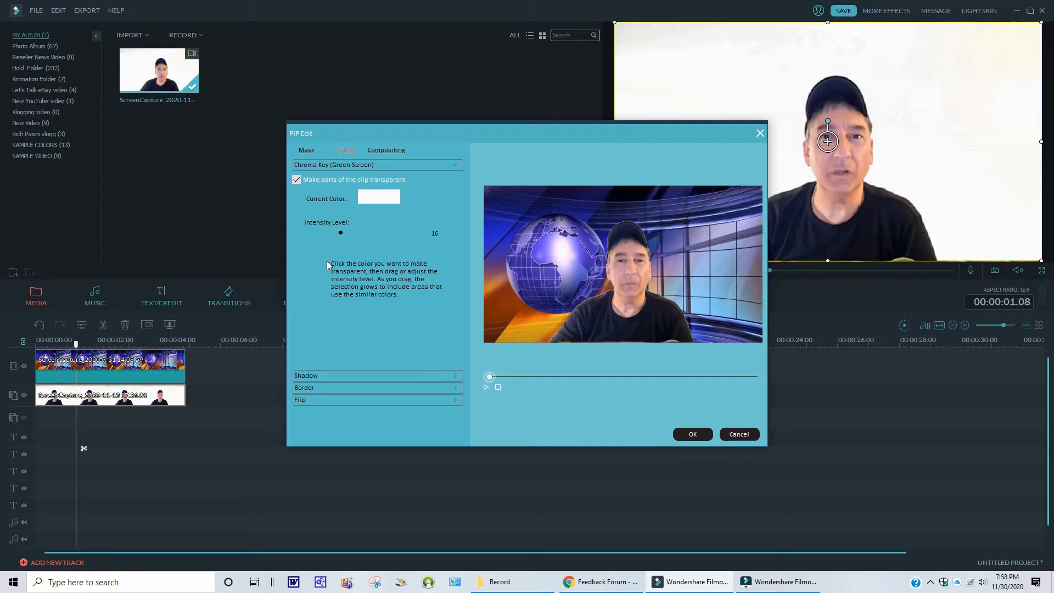
click(690, 433)
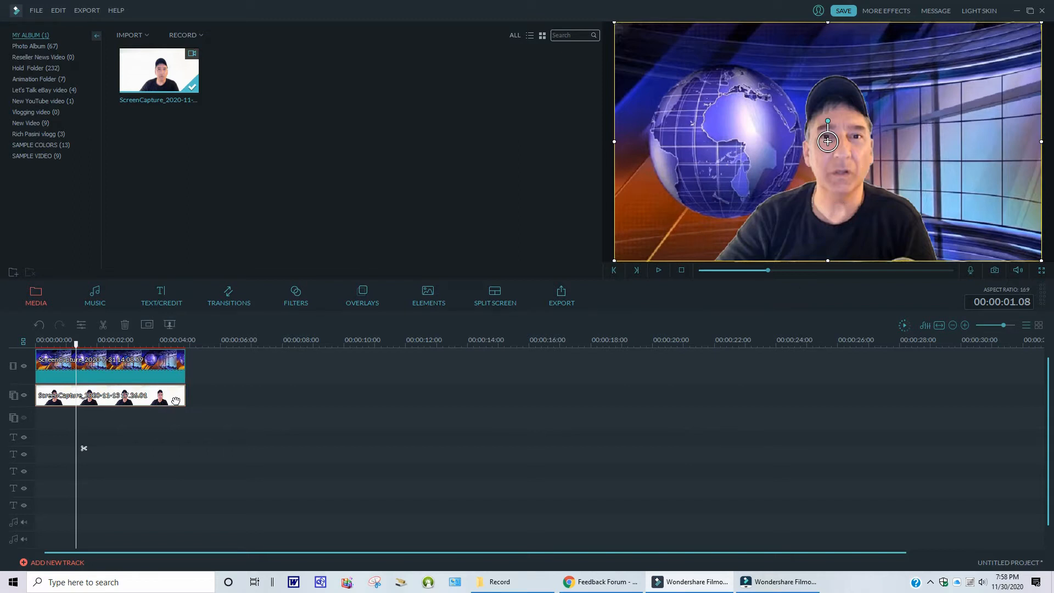
- Switch to the newer Filmora window and check its version in the About box
click(782, 586)
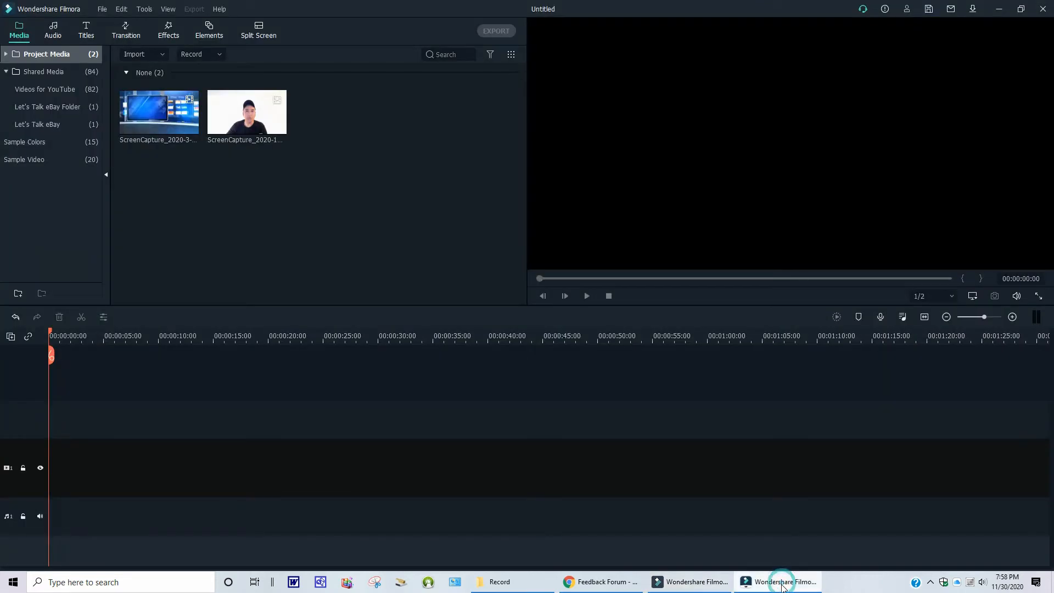
click(219, 9)
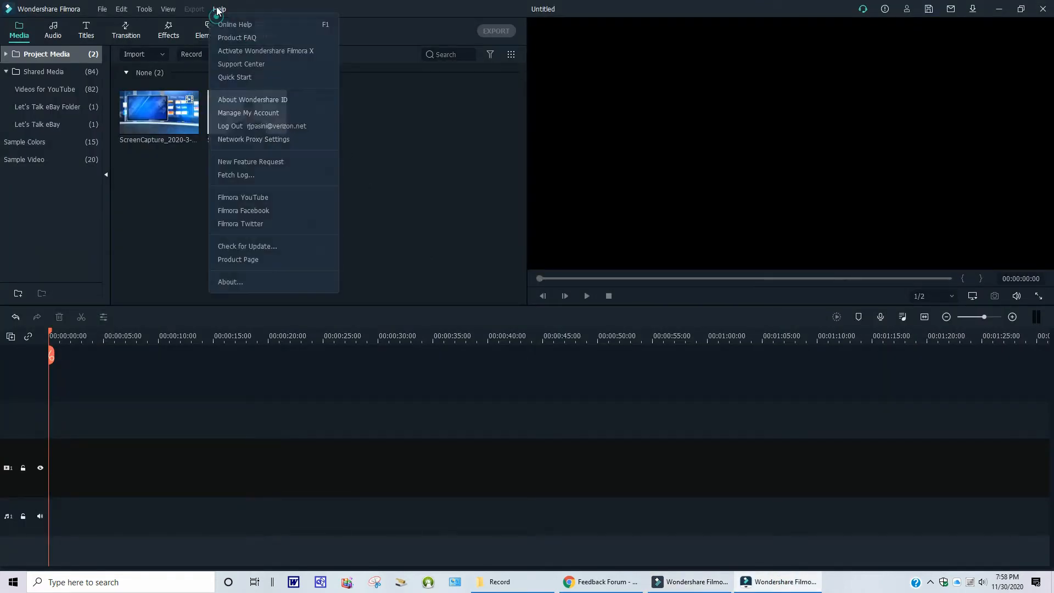
click(231, 281)
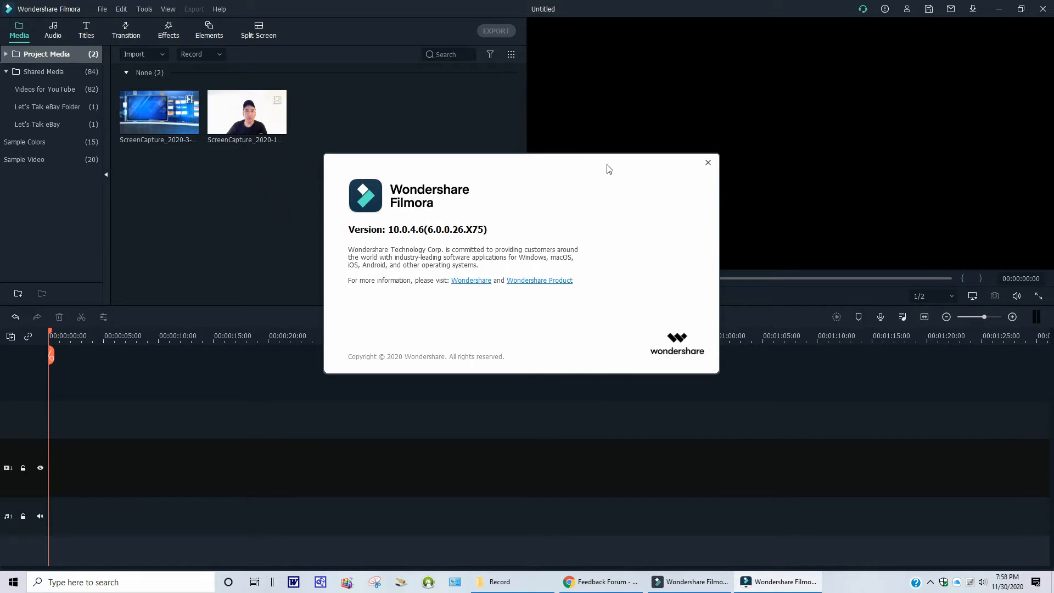
click(708, 162)
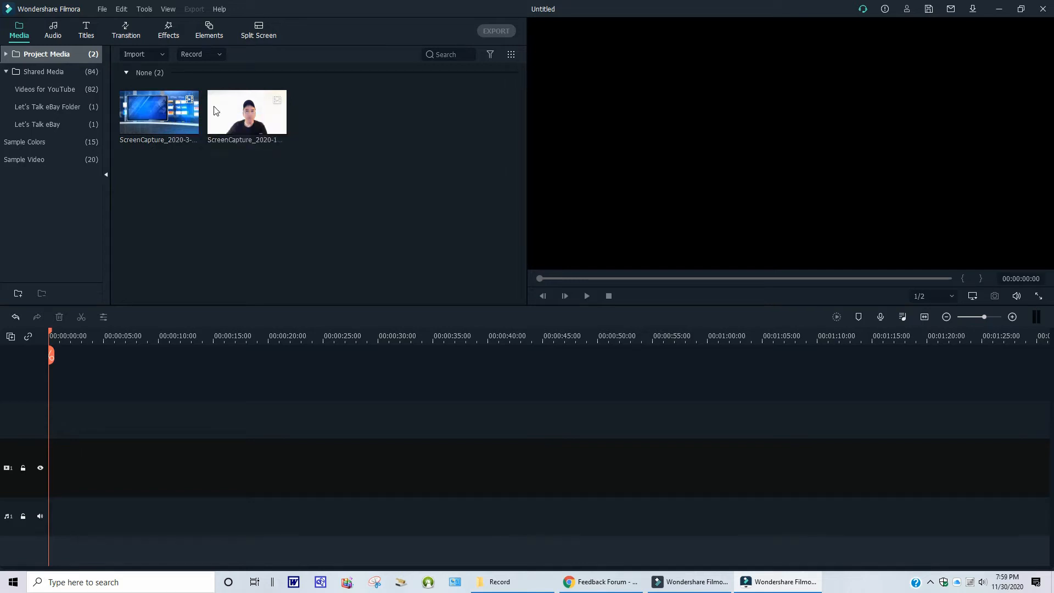
- Place the webcam clip on track 2 and the news studio background clip on track 1
drag(214, 110, 48, 389)
drag(173, 116, 48, 497)
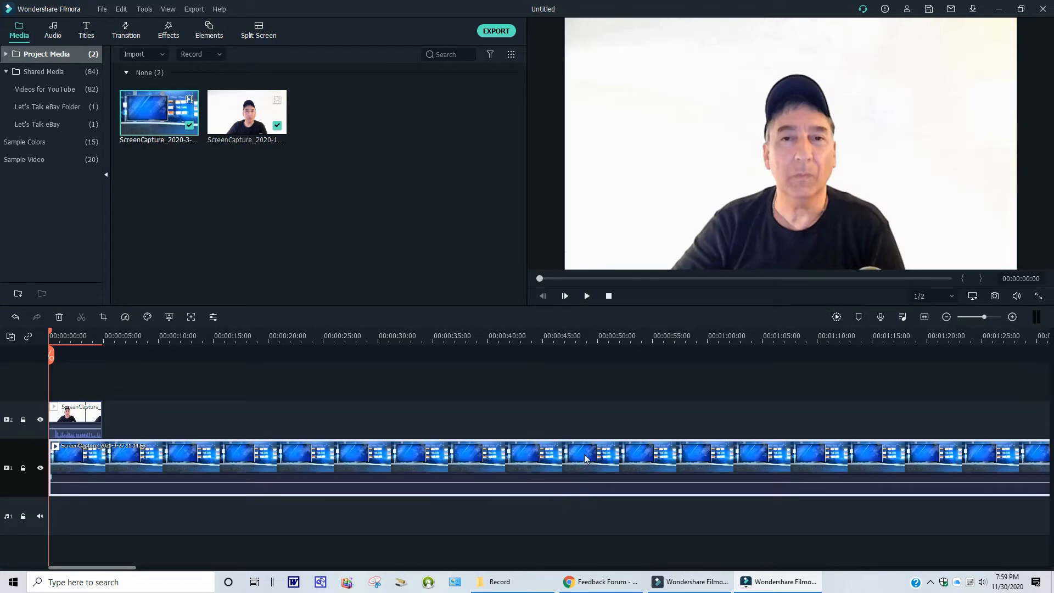
- Trim the background clip's end to line up with the end of the webcam clip
drag(126, 567, 457, 572)
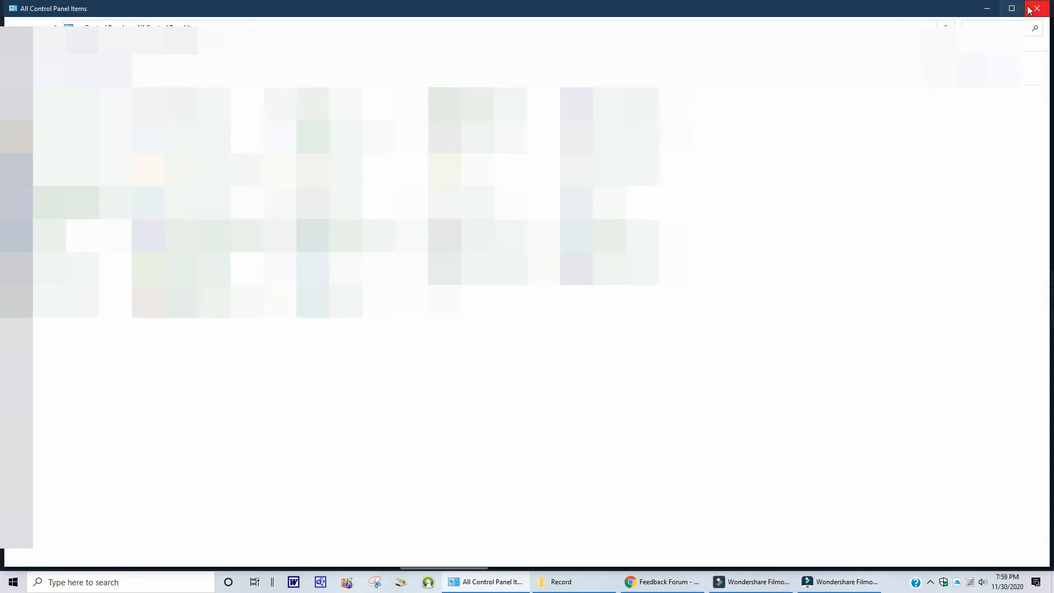
click(1029, 9)
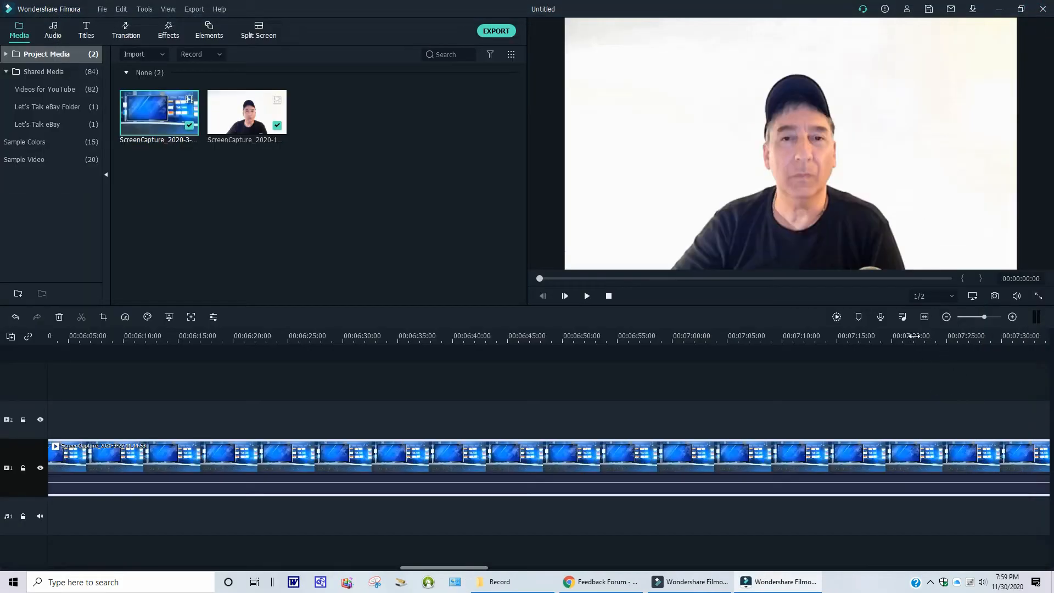
drag(911, 340, 137, 348)
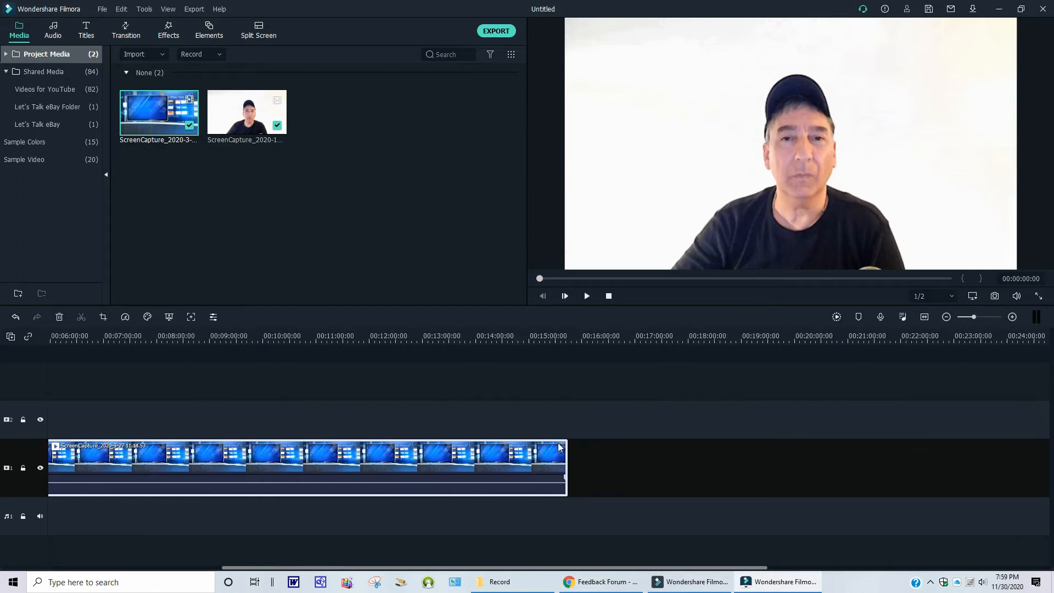
drag(567, 448, 6, 375)
drag(7, 382, 54, 437)
drag(196, 336, 1001, 422)
drag(375, 339, 482, 367)
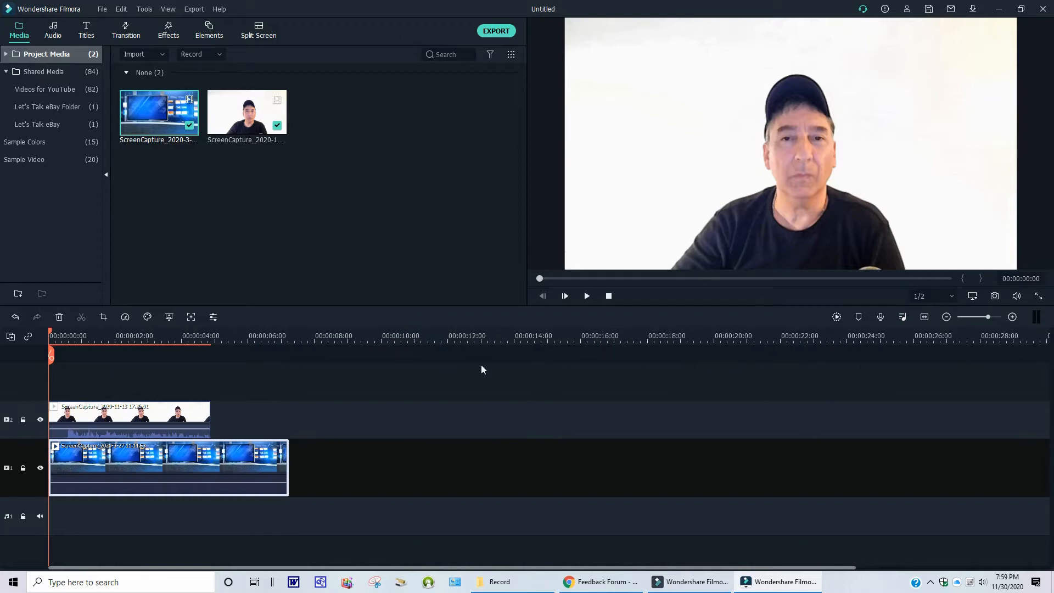
drag(388, 335, 664, 358)
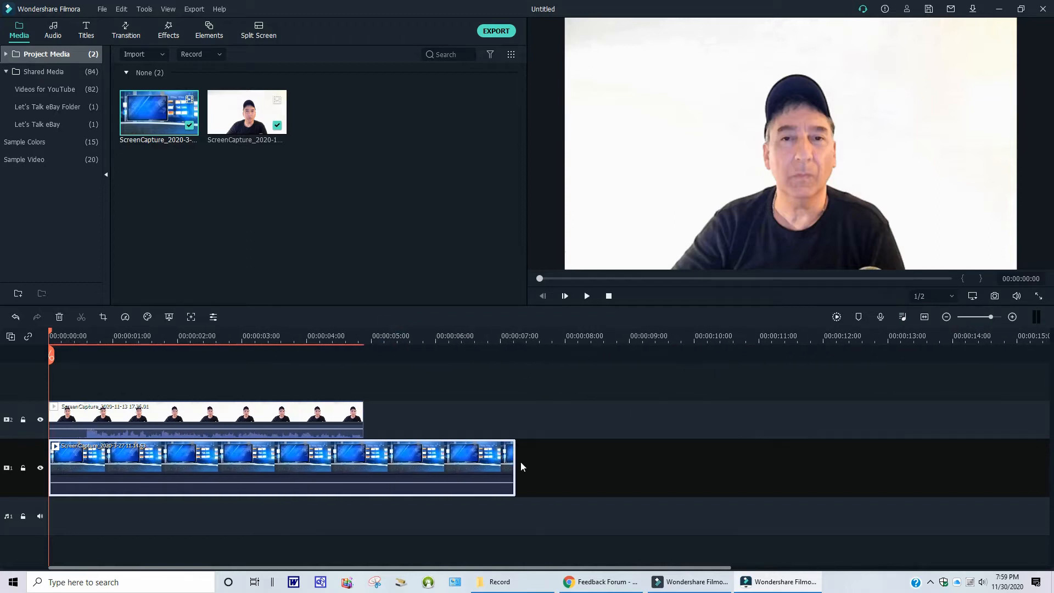
drag(515, 461, 363, 459)
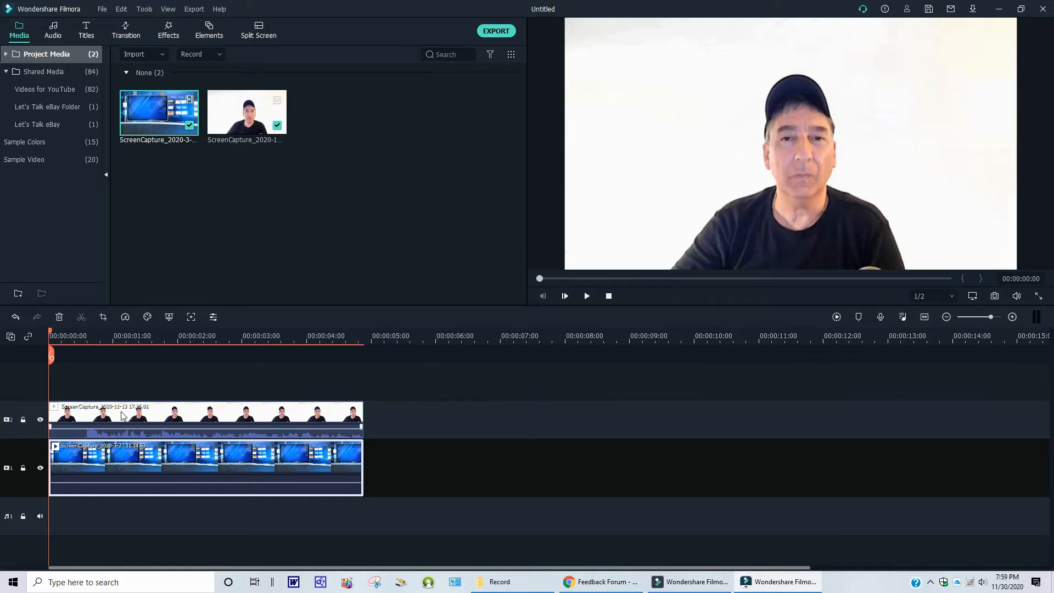
- Apply Chroma Key to the webcam clip with white selected as the key colour
right_click(121, 416)
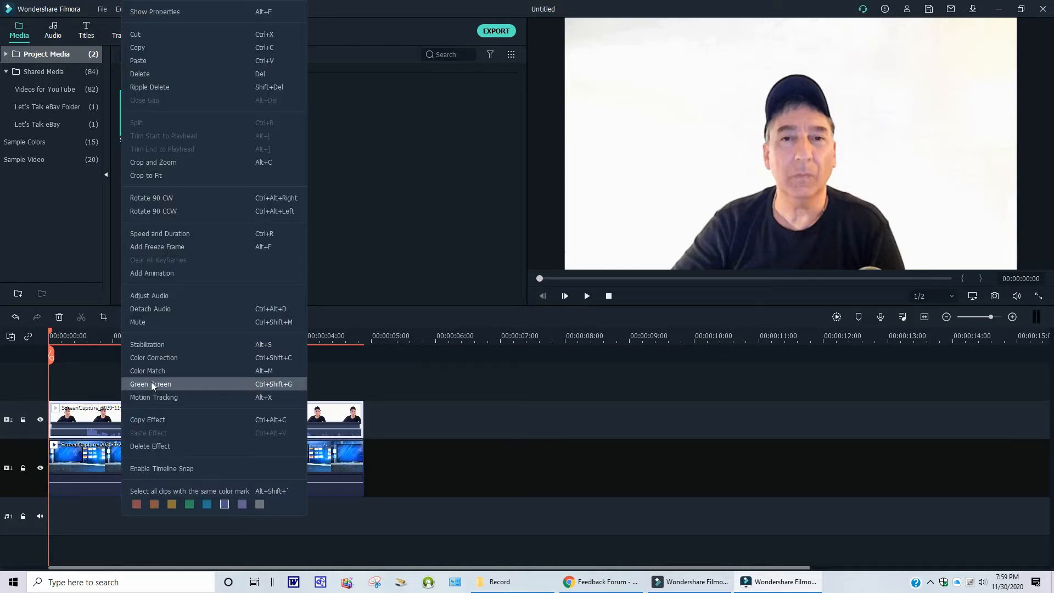
click(153, 385)
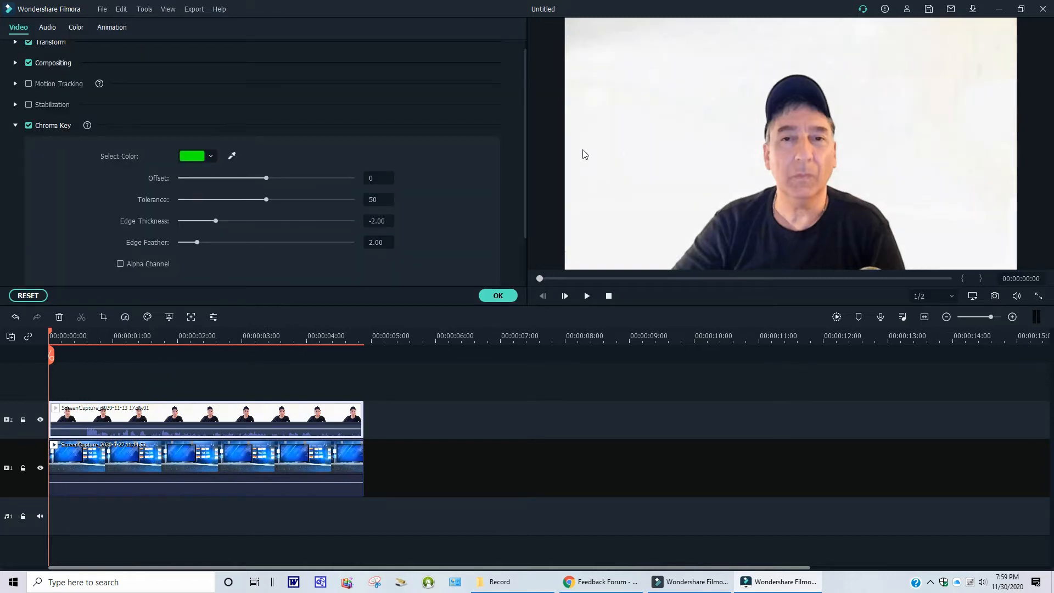
click(212, 157)
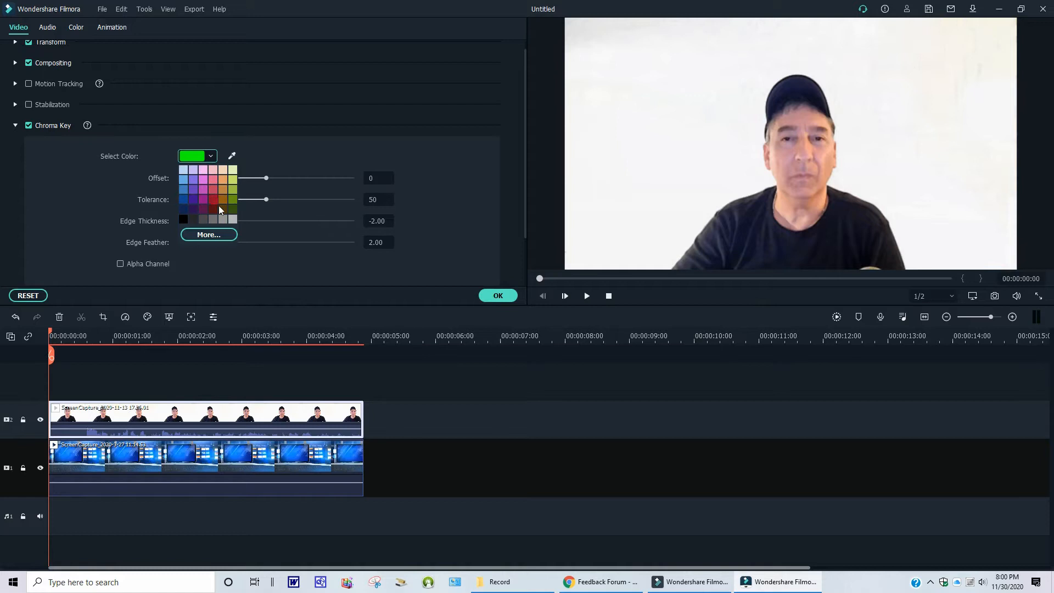
click(207, 235)
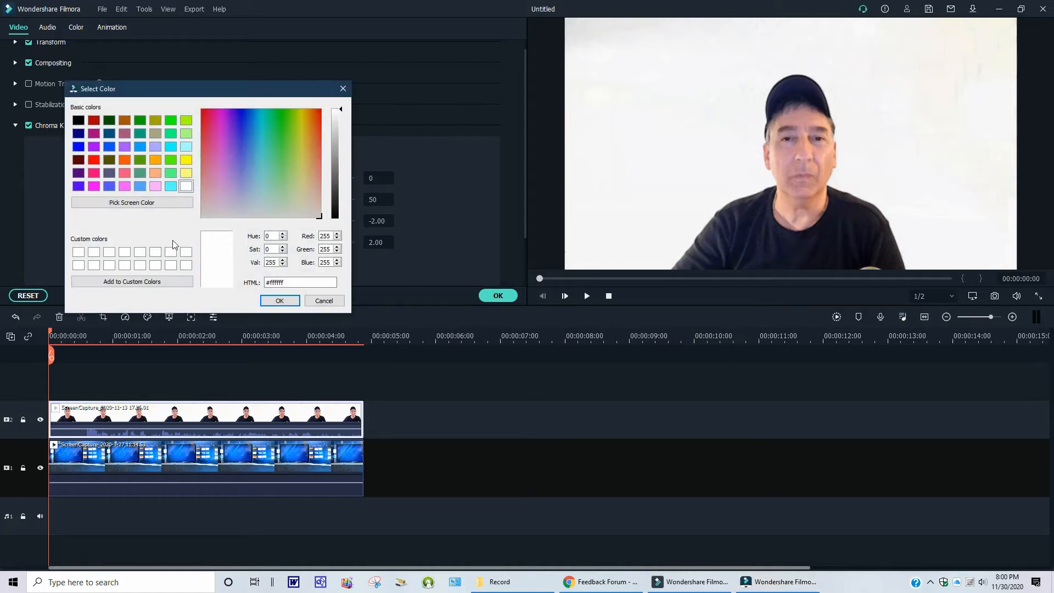
click(185, 186)
click(279, 301)
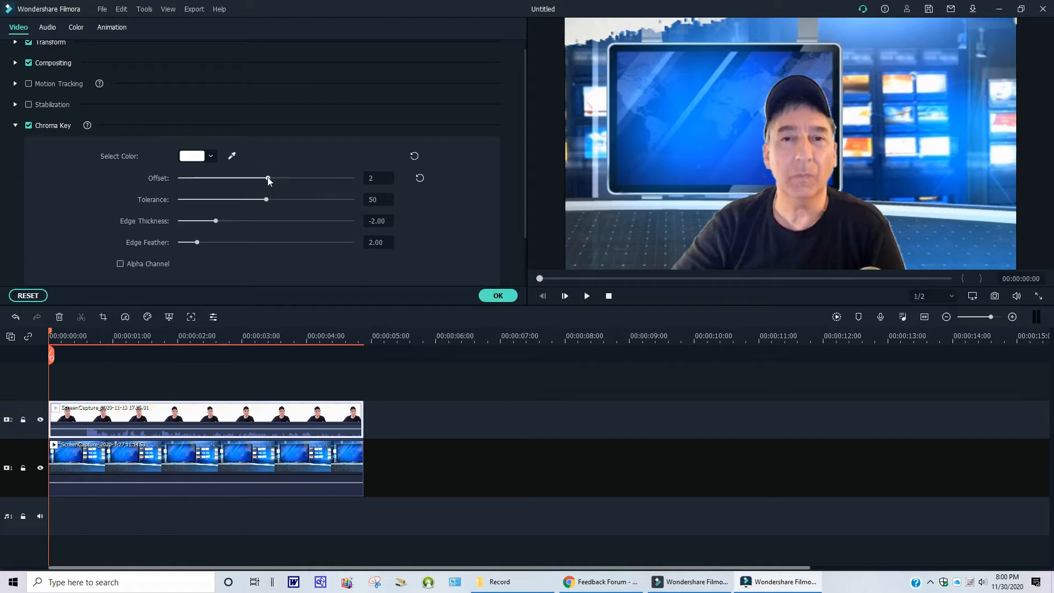
- Reset the webcam clip's Chroma Key settings and close the effects panel
drag(308, 183, 261, 201)
click(36, 296)
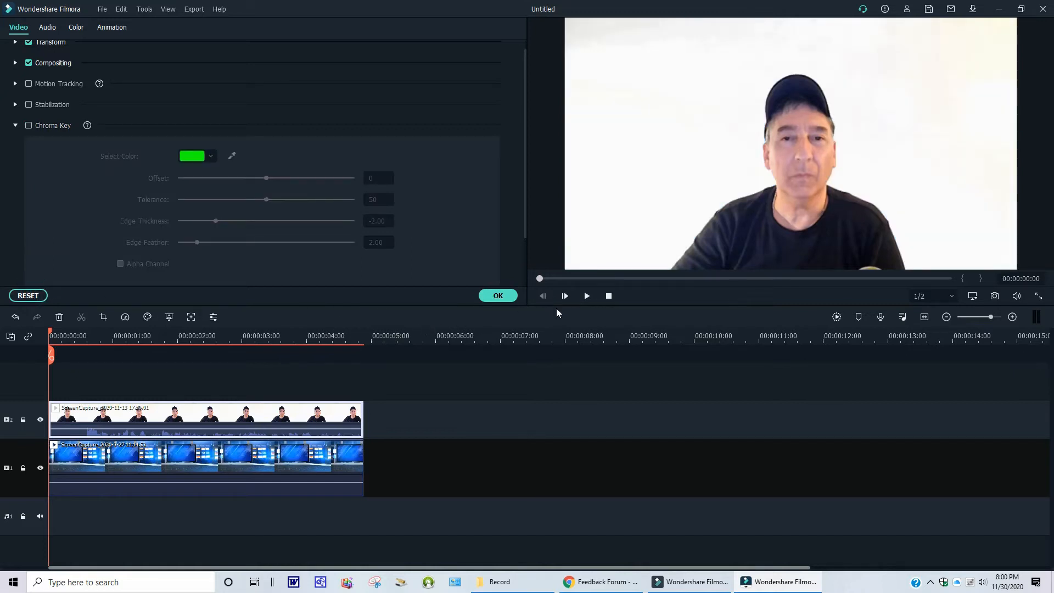
click(497, 296)
- Import another webcam recording from the Record folder into the media library
click(162, 55)
click(158, 71)
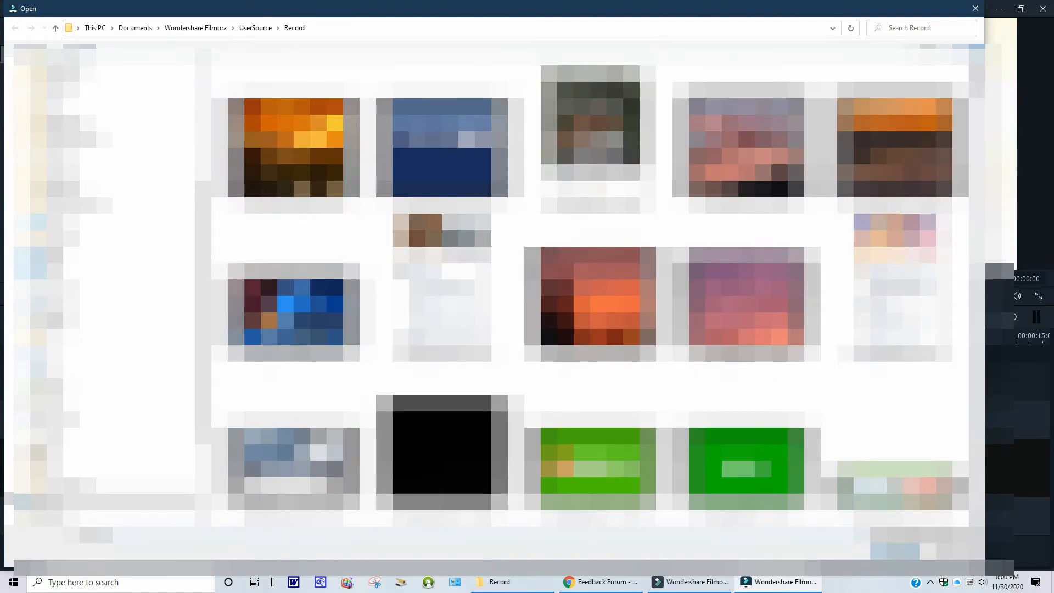
scroll(598, 286, down, 10)
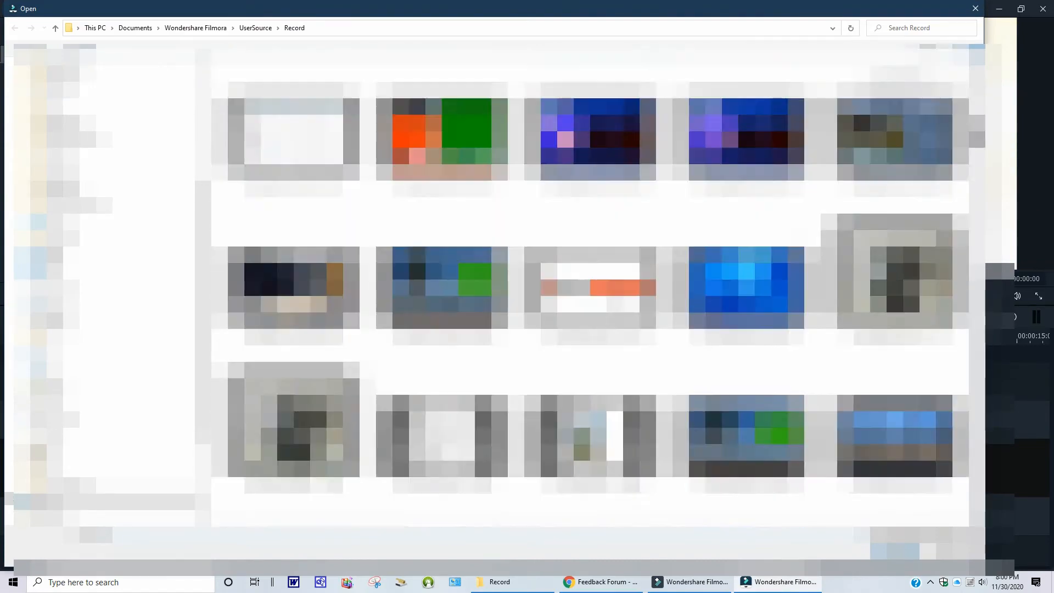
scroll(598, 286, down, 10)
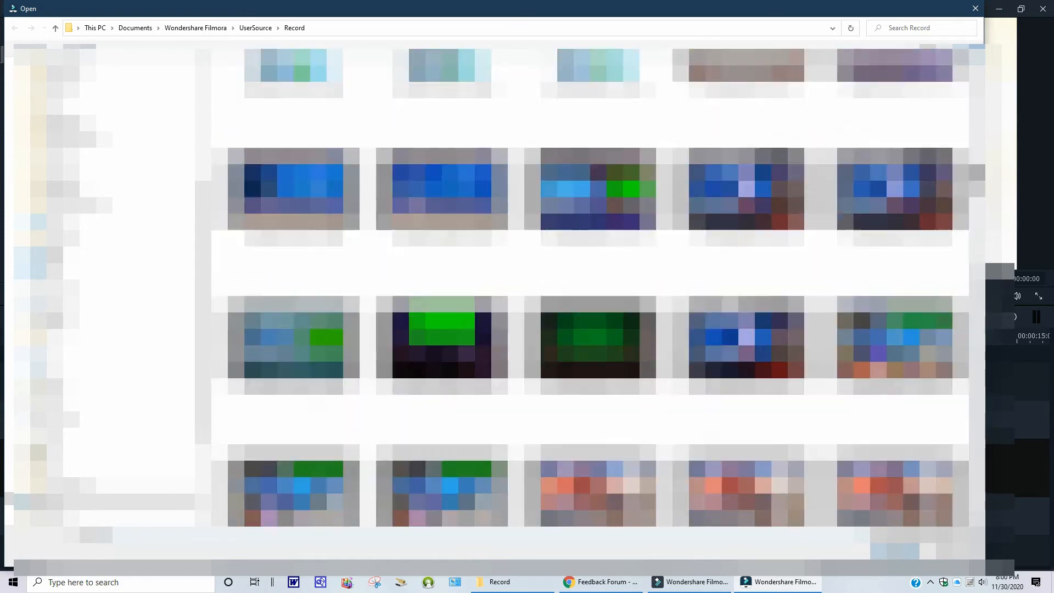
scroll(598, 286, down, 10)
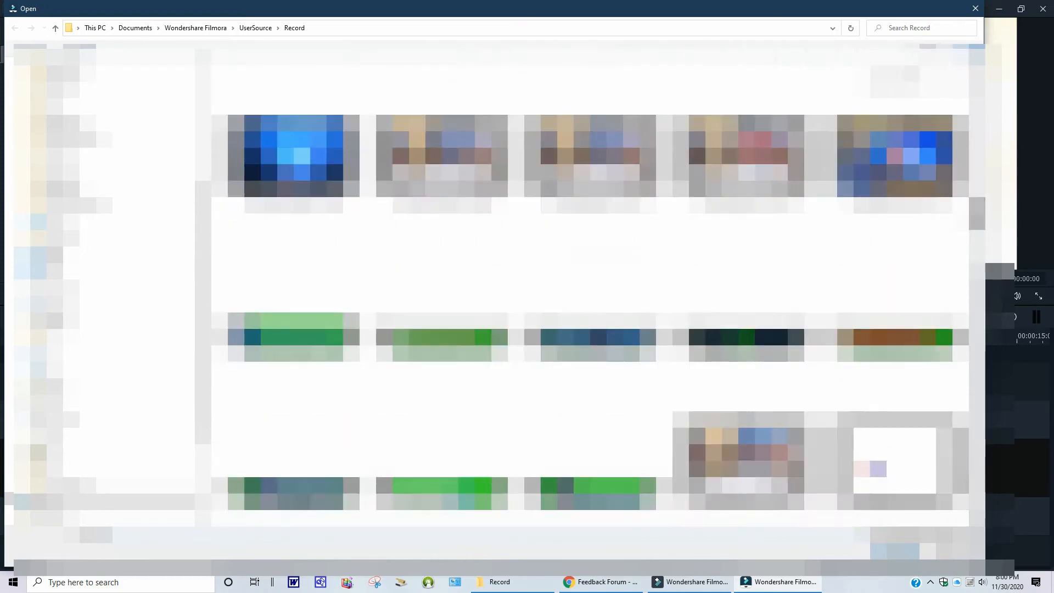
scroll(598, 286, down, 3)
scroll(598, 285, down, 10)
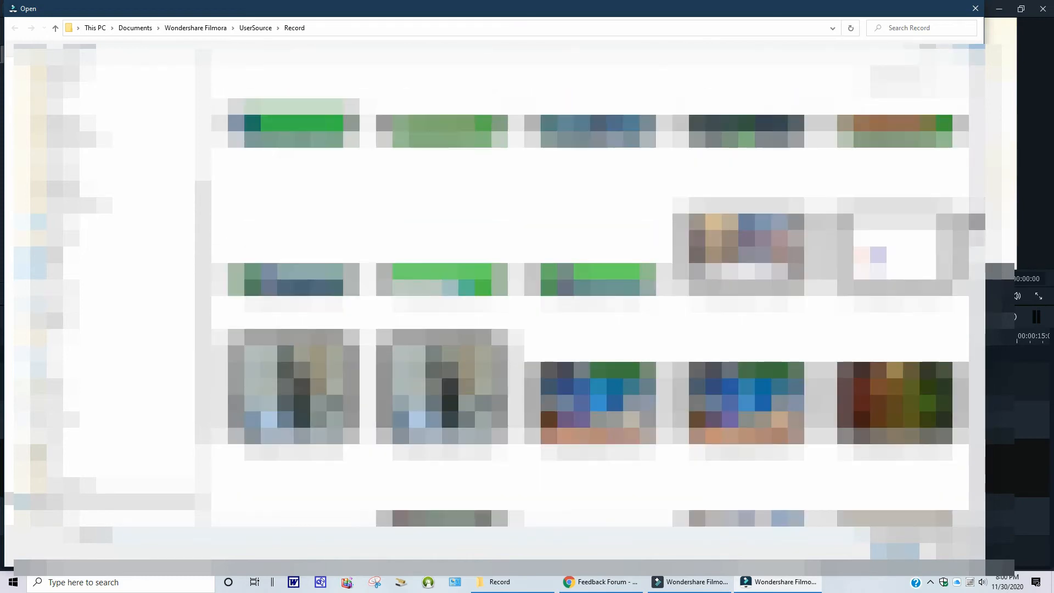
scroll(598, 285, down, 10)
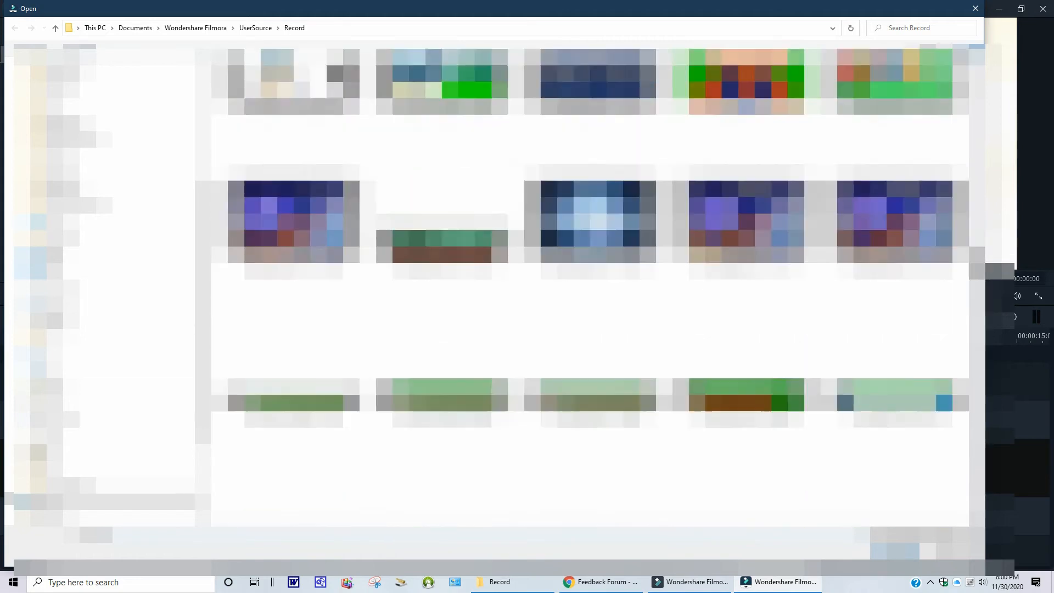
scroll(598, 286, down, 10)
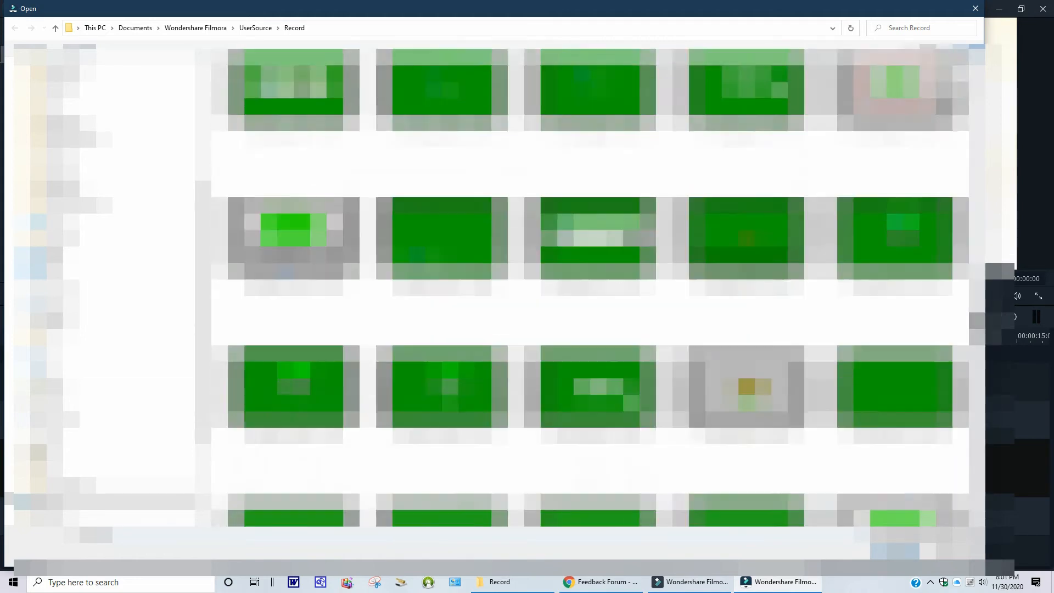
scroll(598, 285, down, 6)
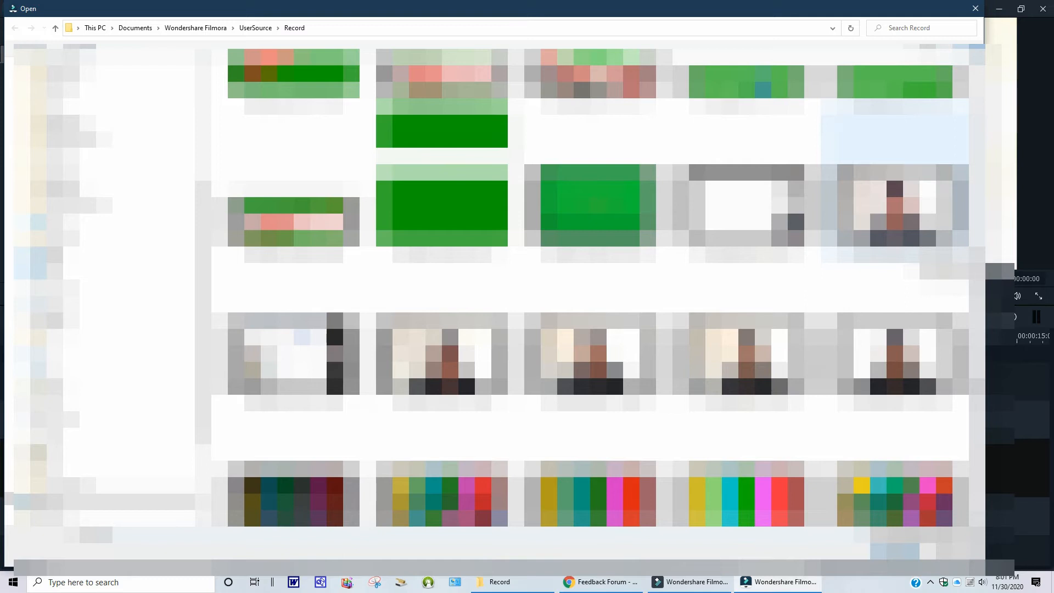
click(926, 208)
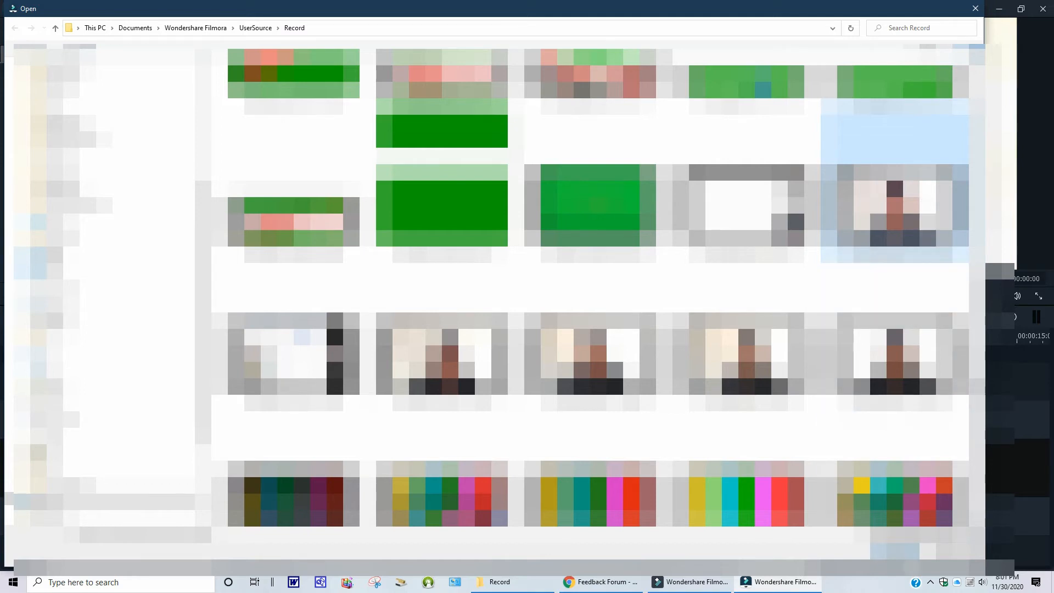
click(891, 547)
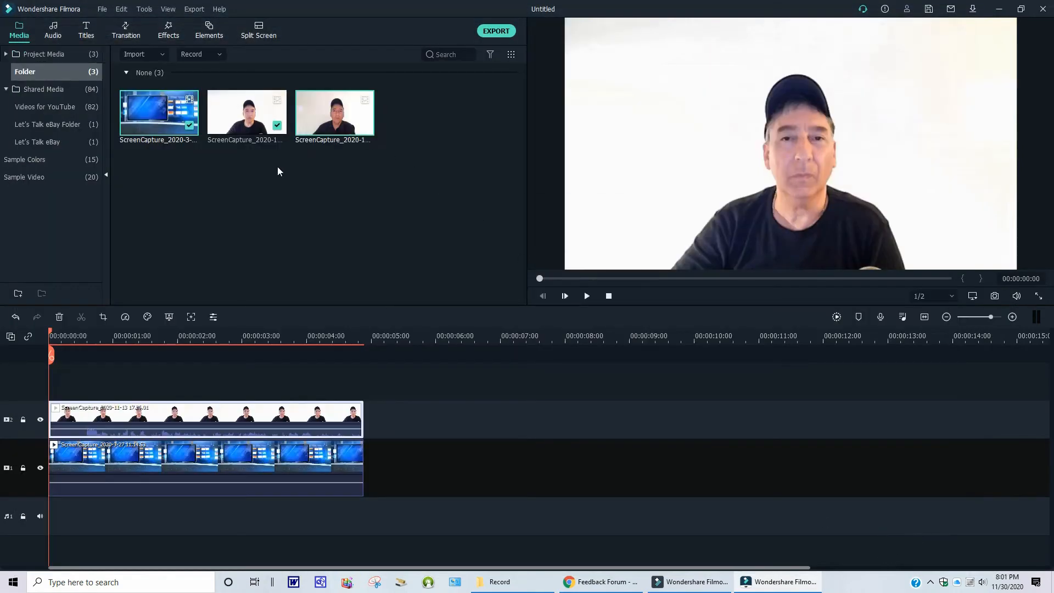
- Replace the webcam clip on track 2 with the newly imported recording
right_click(172, 409)
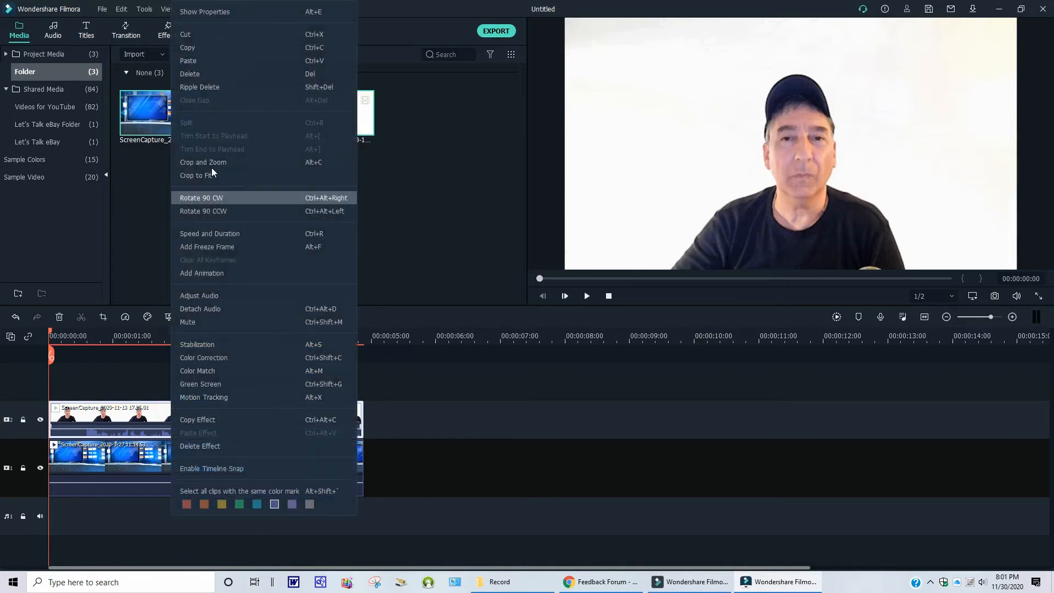
click(192, 35)
drag(358, 111, 51, 439)
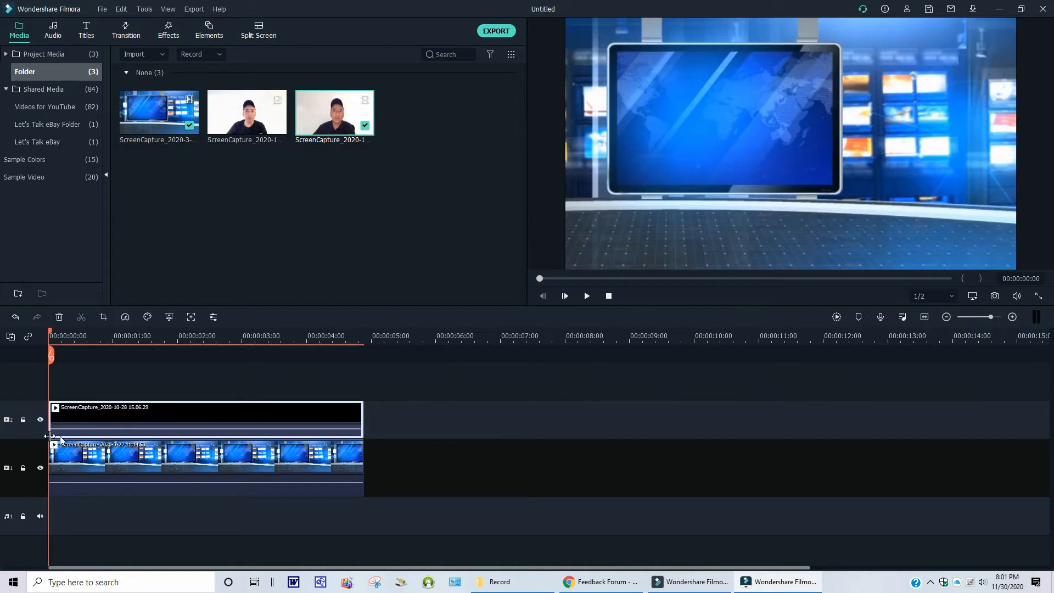
- Apply Green Screen to the new webcam clip and choose white as the key colour
right_click(144, 419)
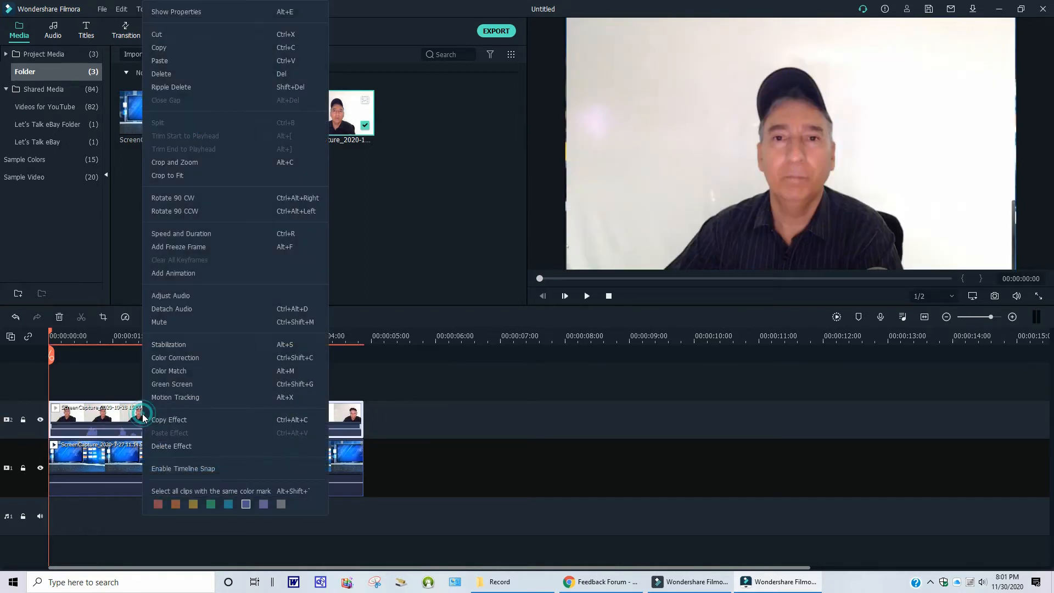
click(176, 383)
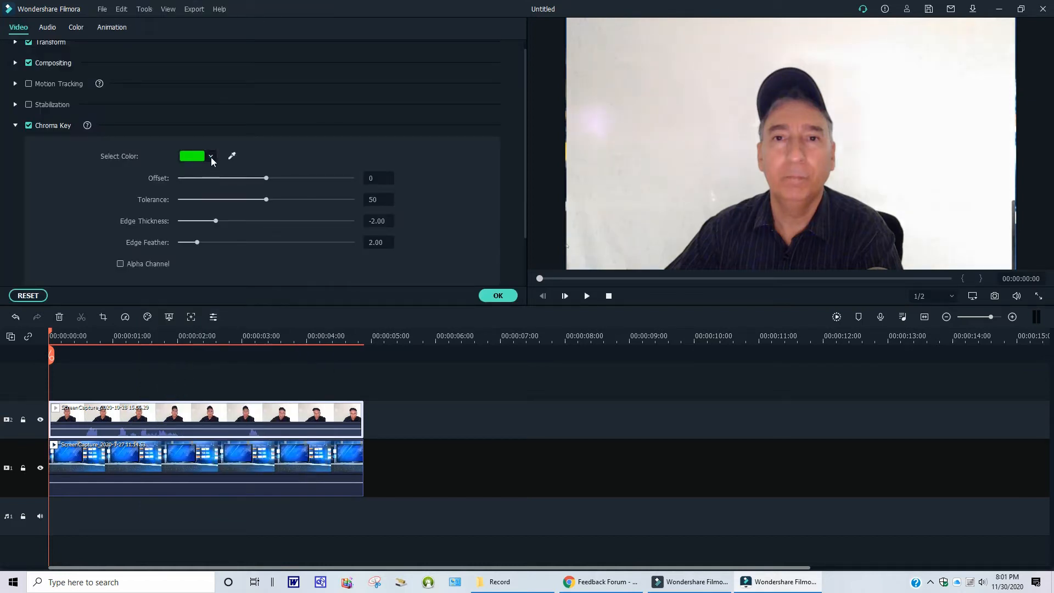
click(211, 157)
click(212, 235)
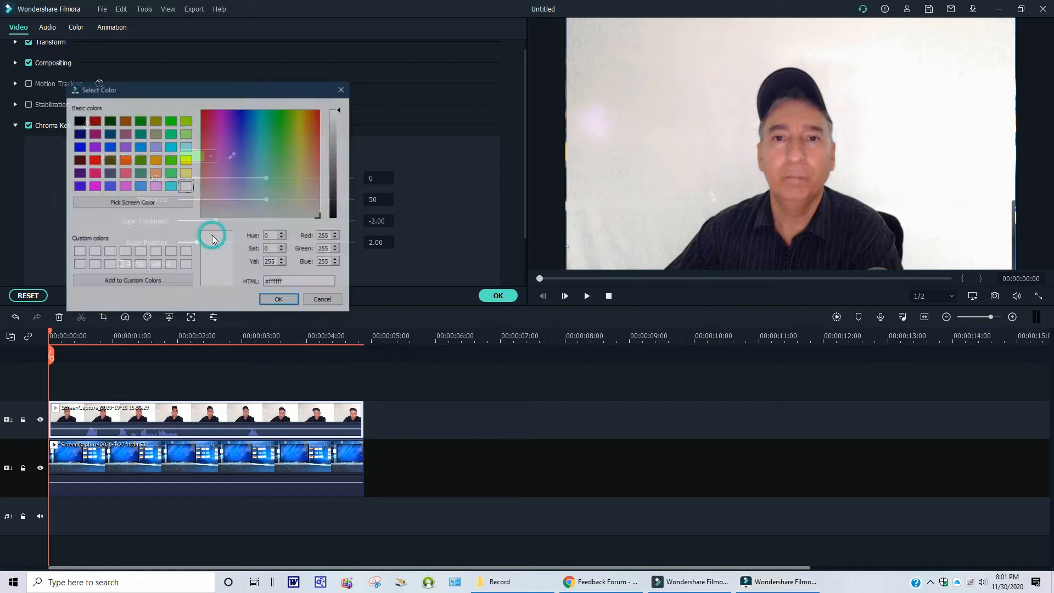
click(186, 187)
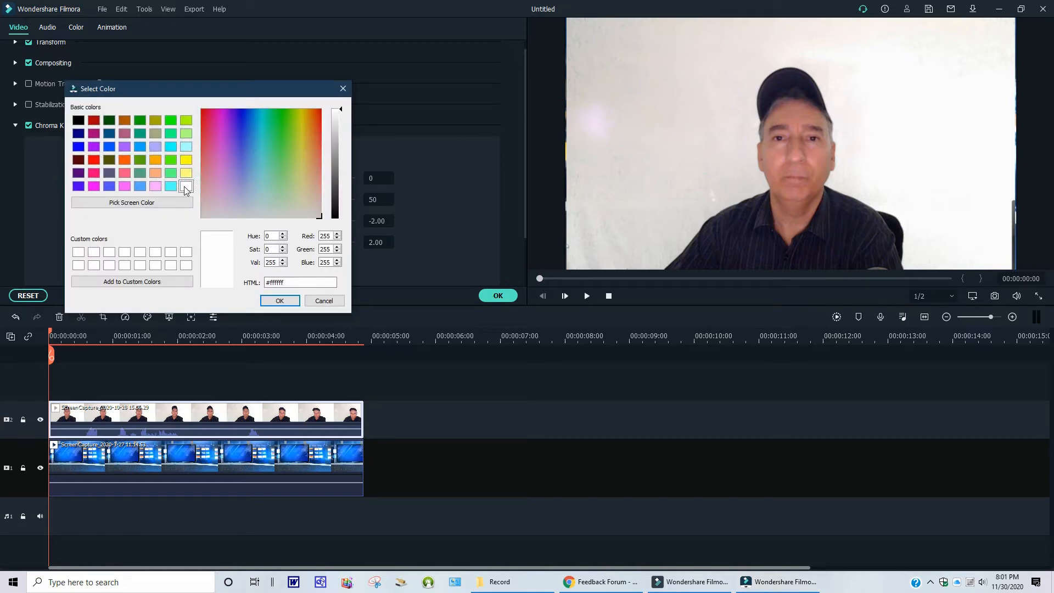
click(282, 302)
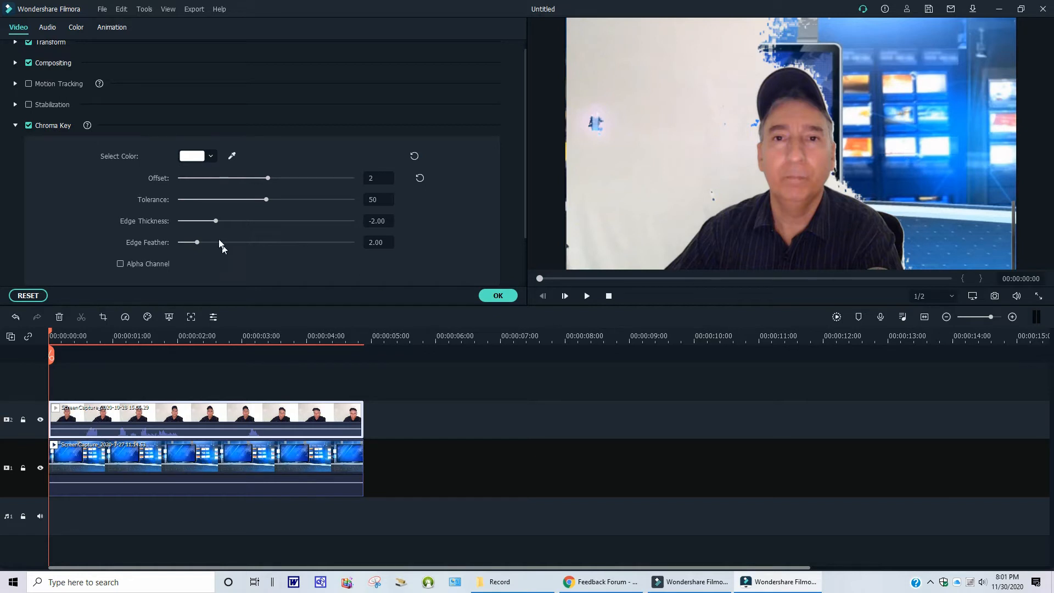
- Set the chroma key tolerance to 100 and move the background clip onto track 3 above the webcam clip
drag(266, 199, 334, 215)
drag(256, 206, 350, 216)
drag(153, 452, 134, 386)
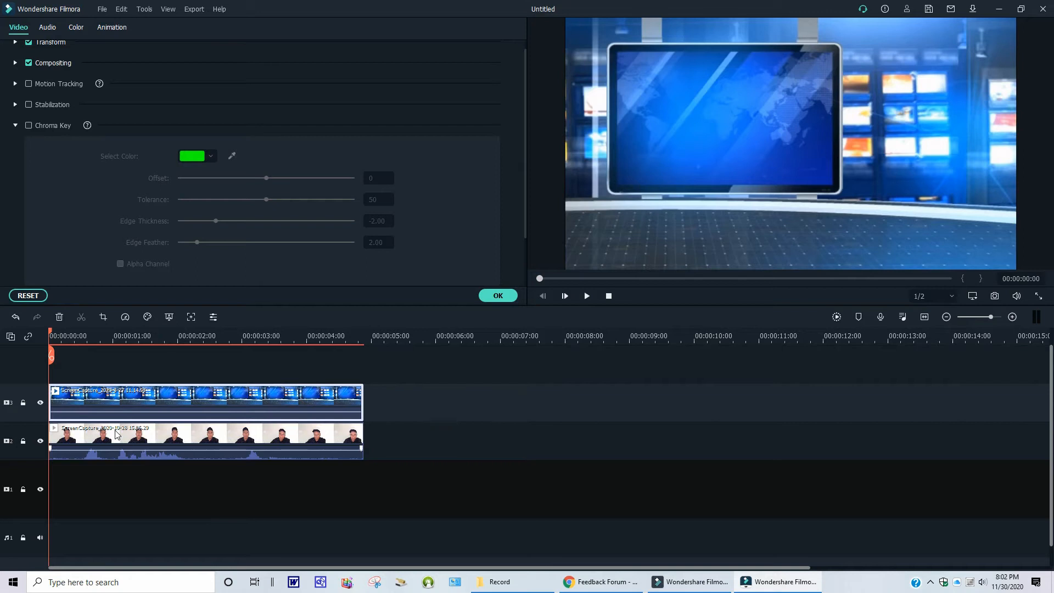
- Reopen the webcam clip's Green Screen settings and sample the blue backdrop colour from the preview with the eyedropper
right_click(116, 433)
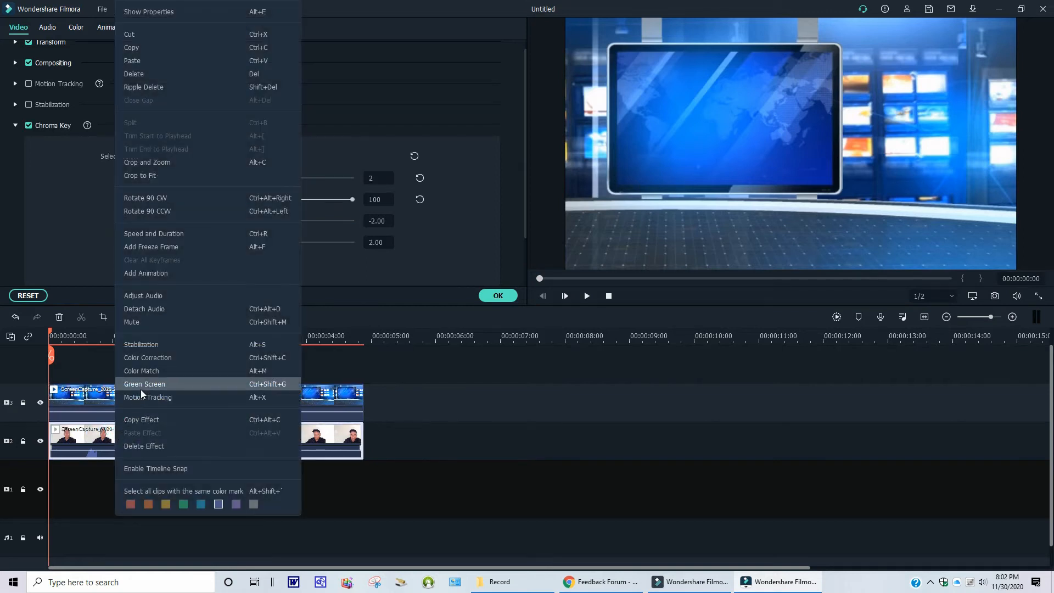
click(144, 385)
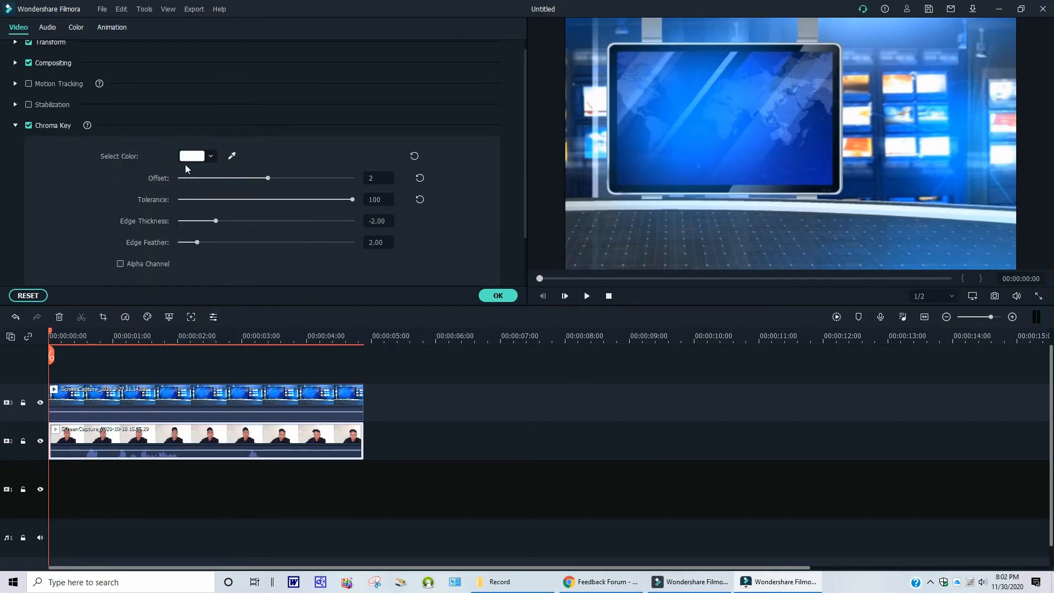
click(231, 156)
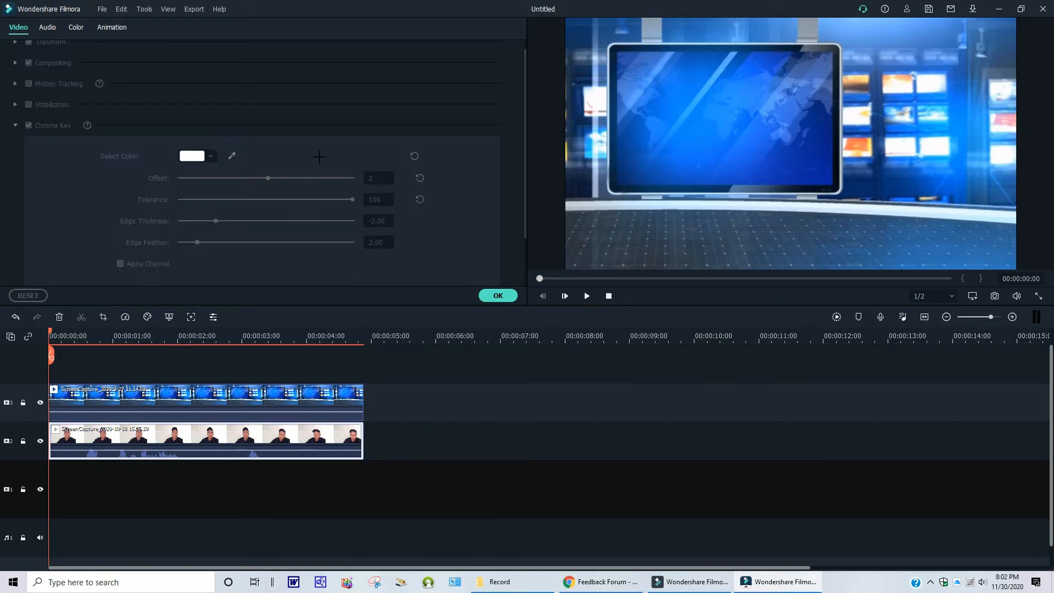
click(950, 163)
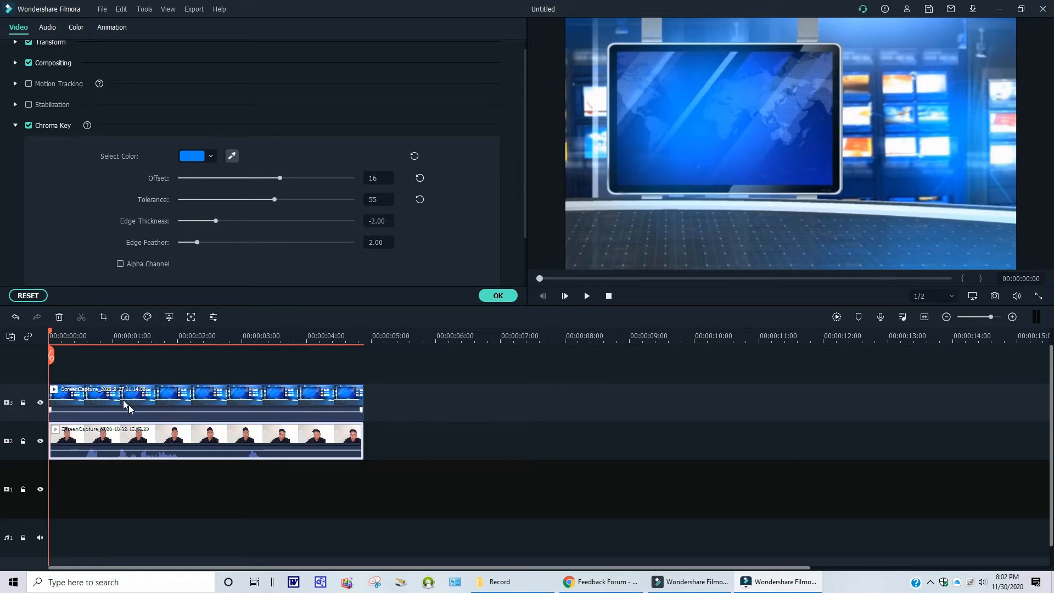
- Switch to the older Filmora window and import the new webcam recording into its media album
click(688, 585)
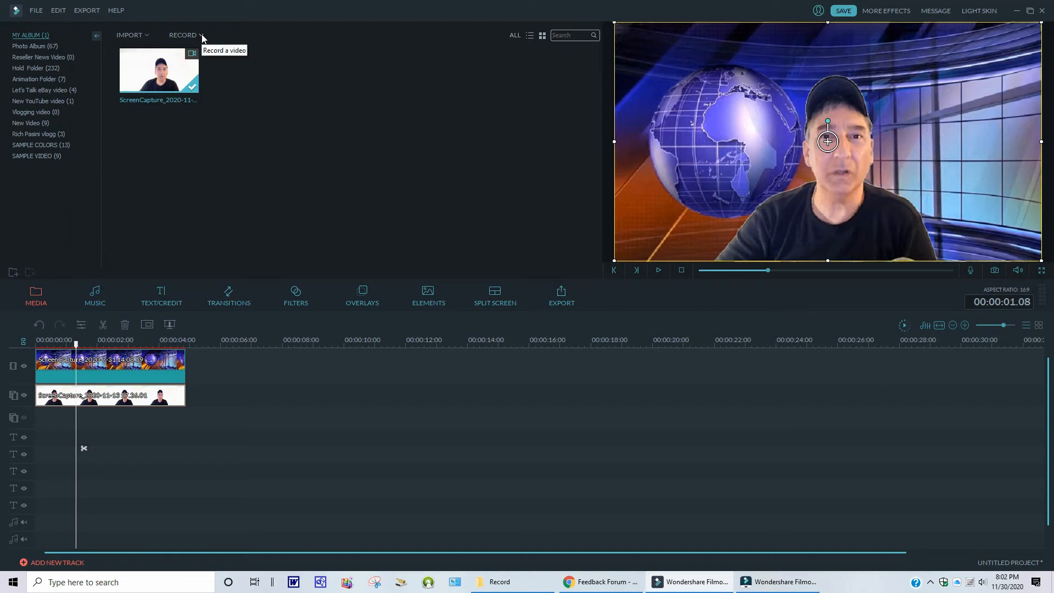
click(147, 35)
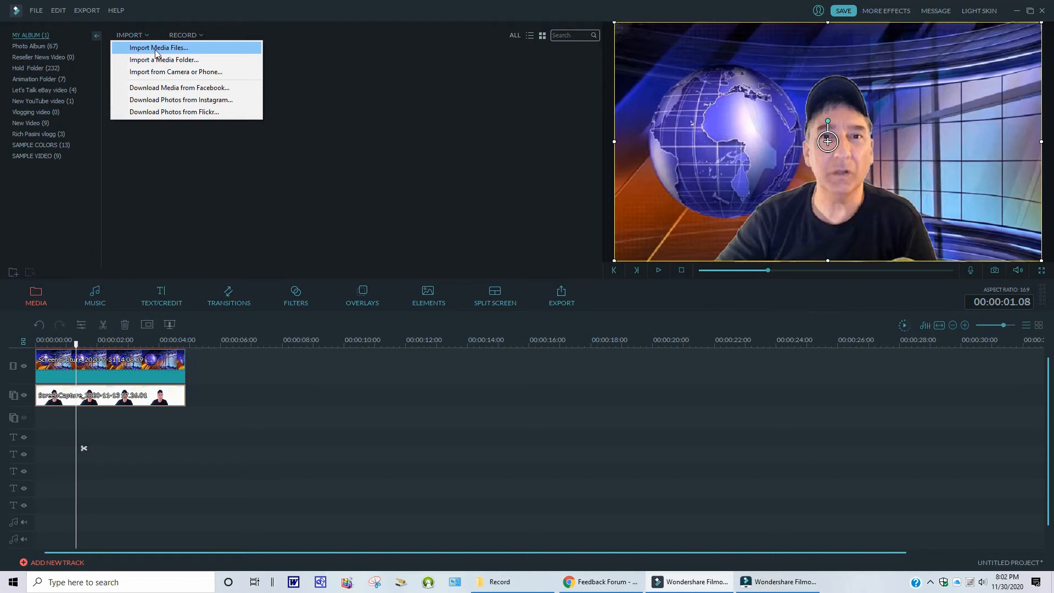
click(156, 48)
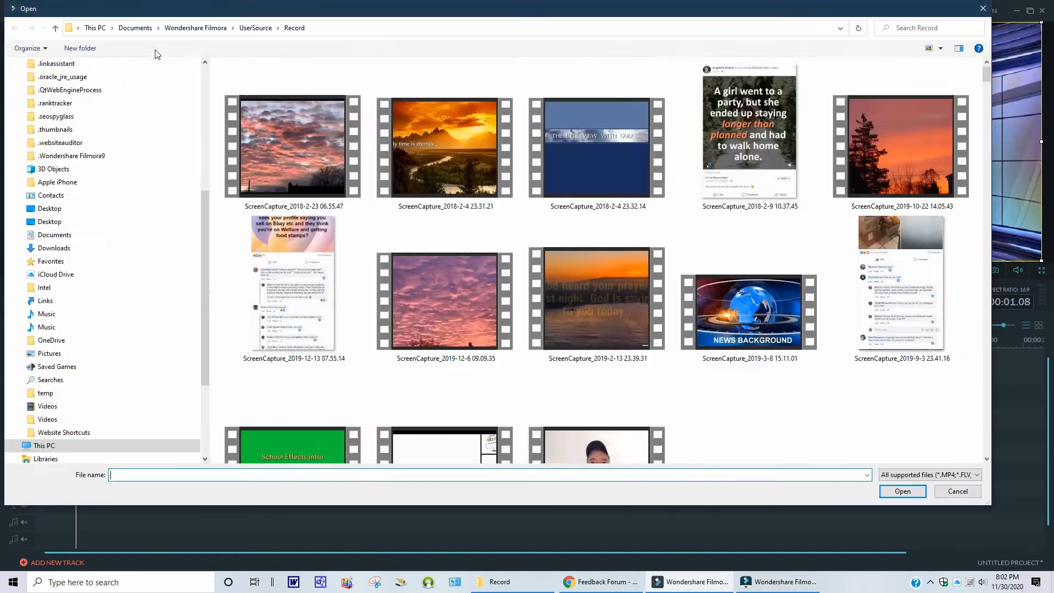
drag(986, 74, 986, 336)
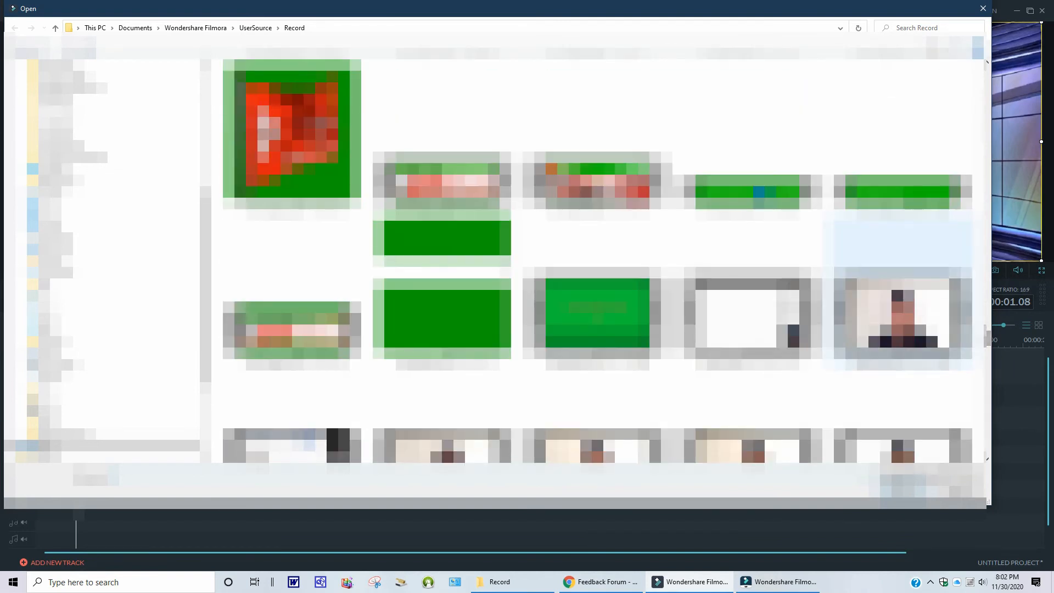
click(929, 311)
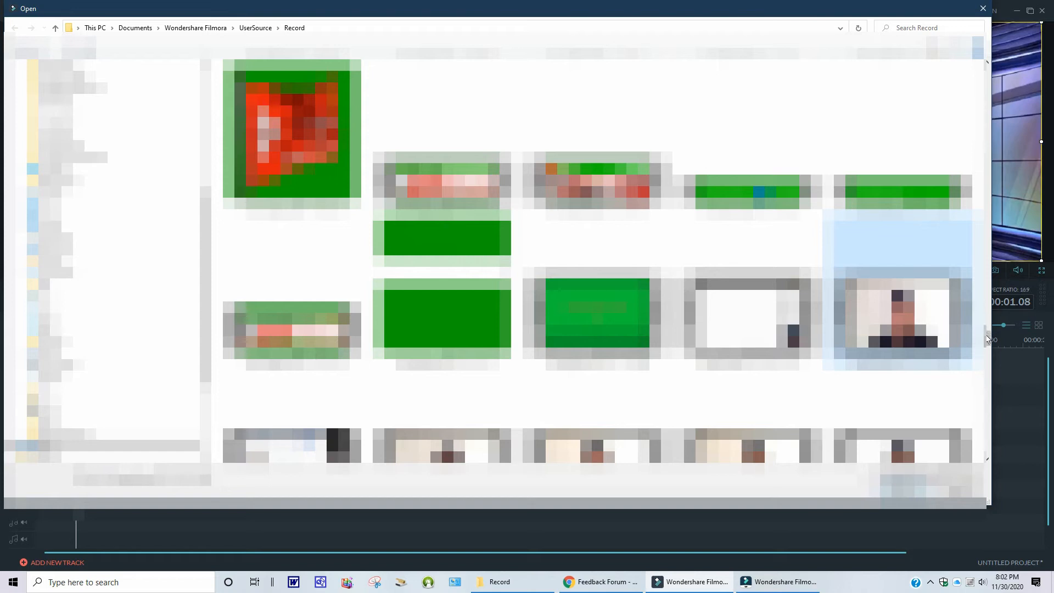
click(897, 497)
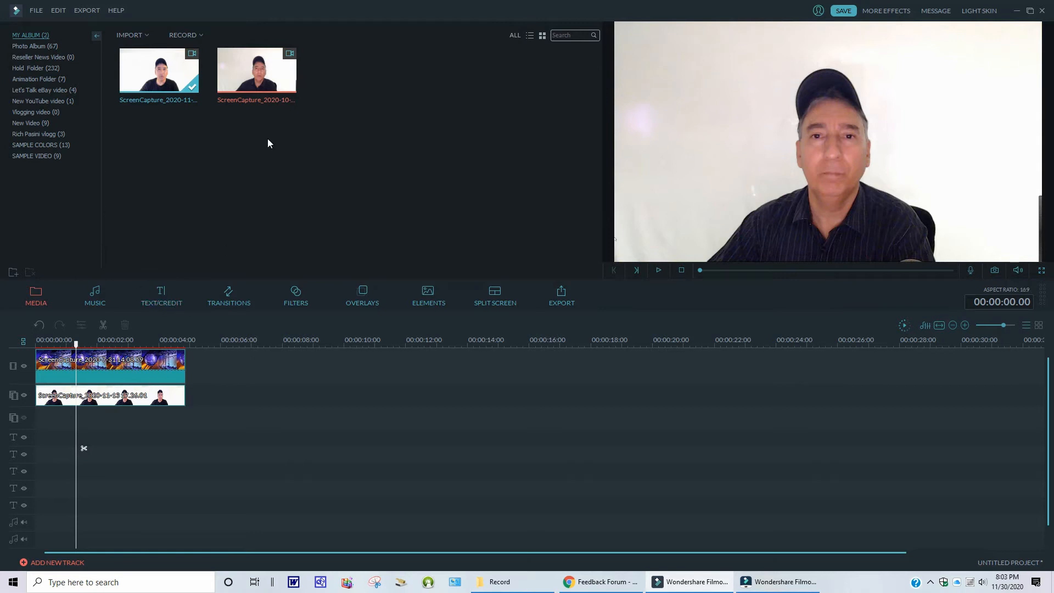
- Replace the webcam clip on the picture-in-picture track with the newly imported recording
right_click(133, 400)
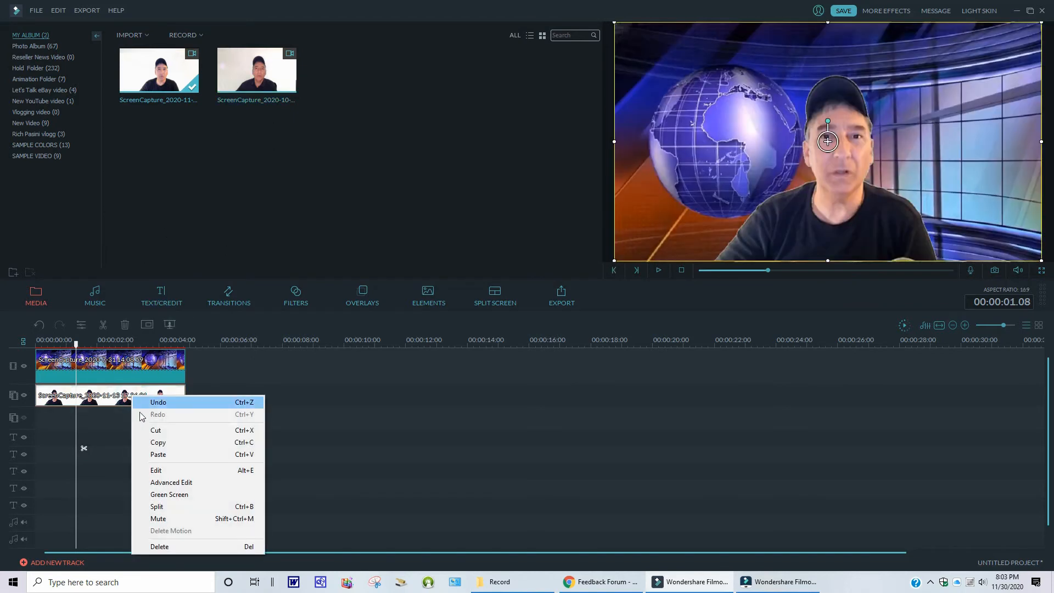
click(162, 431)
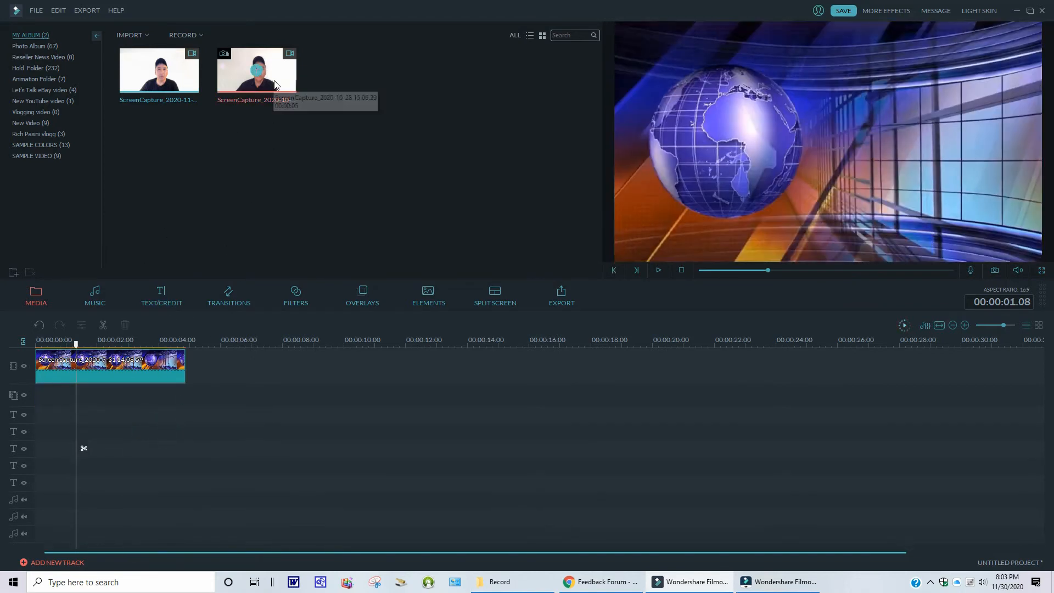
drag(279, 72, 45, 393)
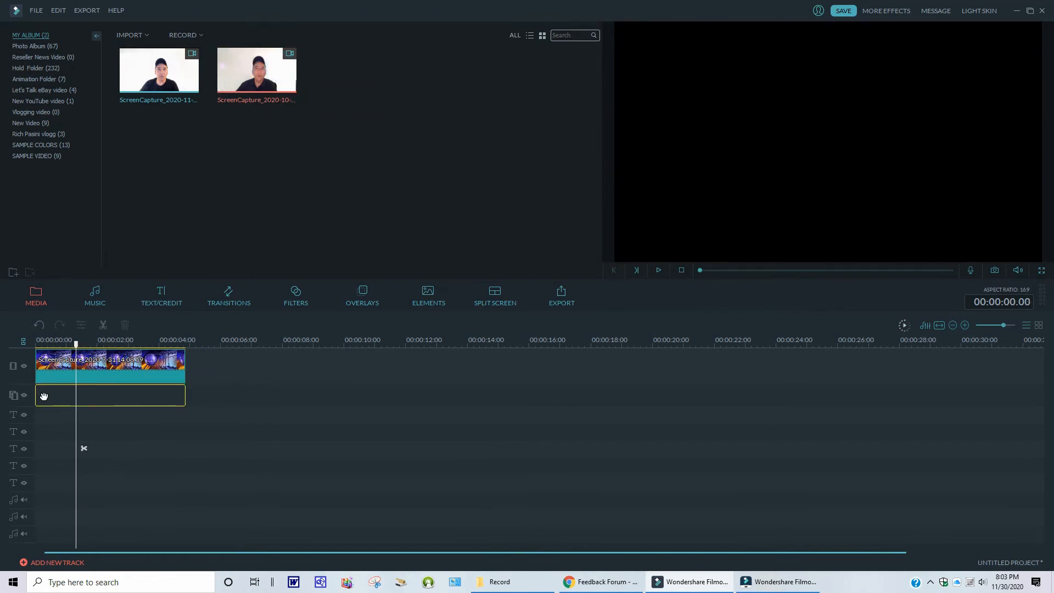
- Open the webcam clip's Green Screen settings, enable transparency, sample the white background and raise the intensity level
right_click(116, 399)
click(166, 496)
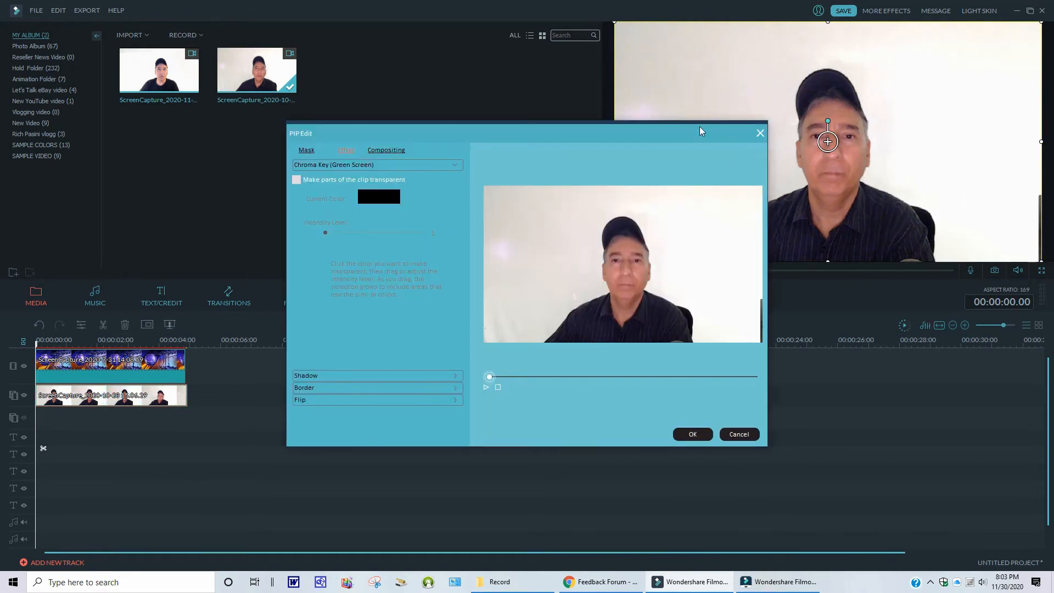
drag(696, 128, 423, 77)
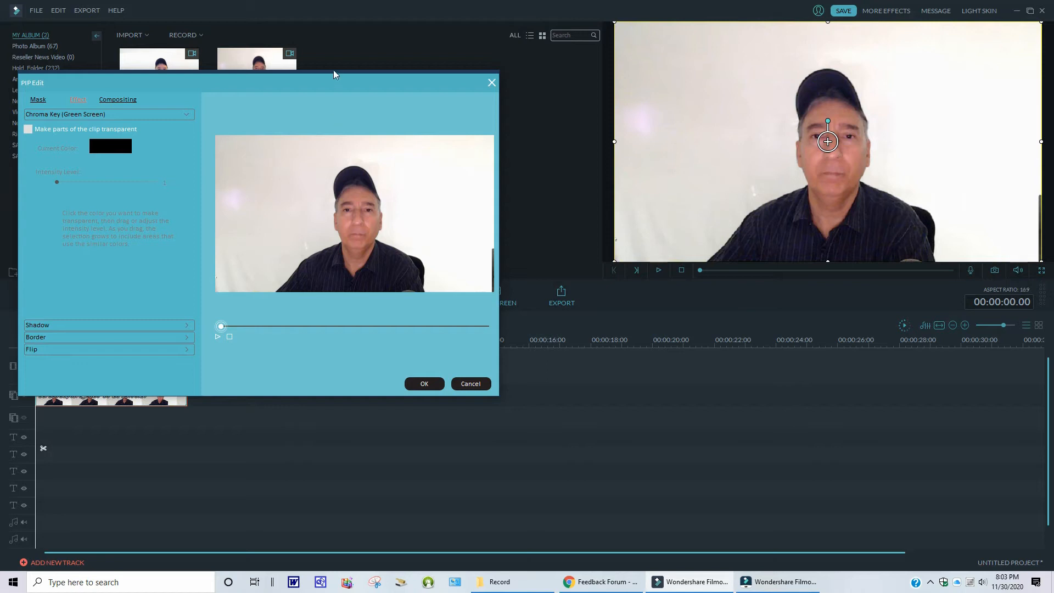
drag(341, 84, 398, 81)
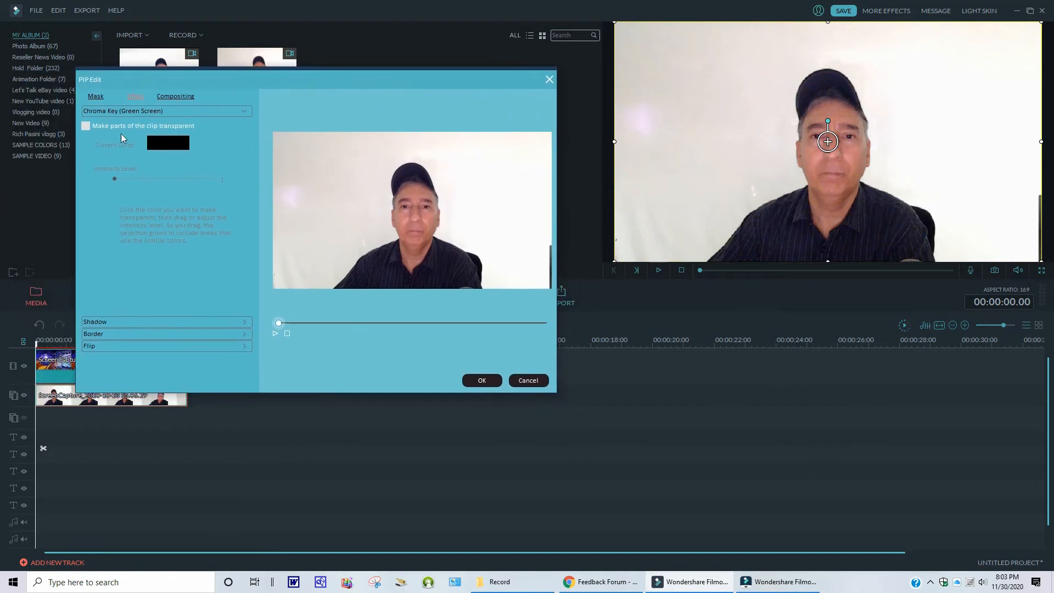
click(85, 126)
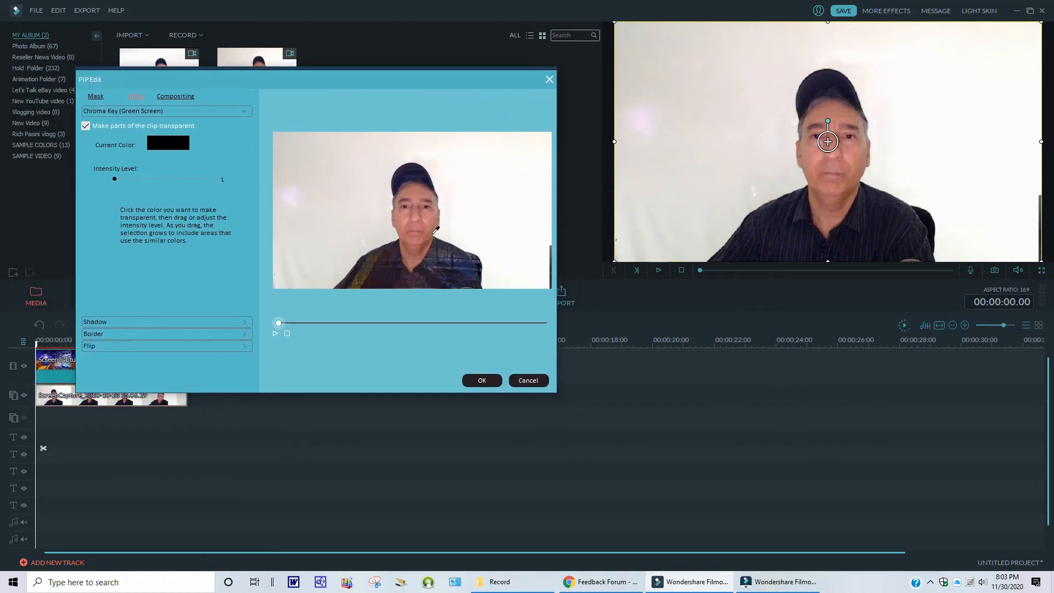
click(531, 242)
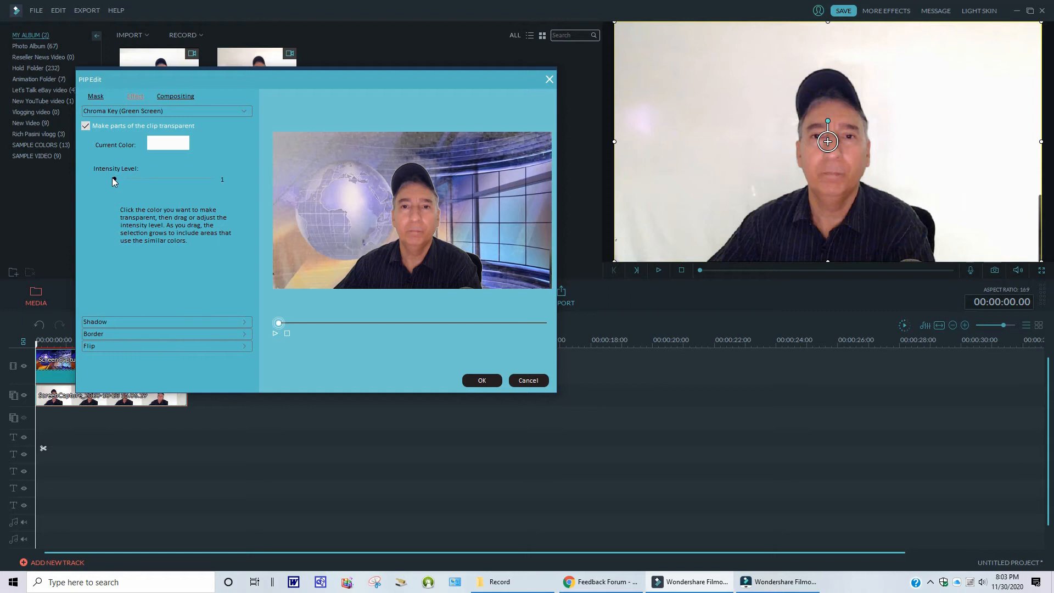
drag(113, 179, 153, 177)
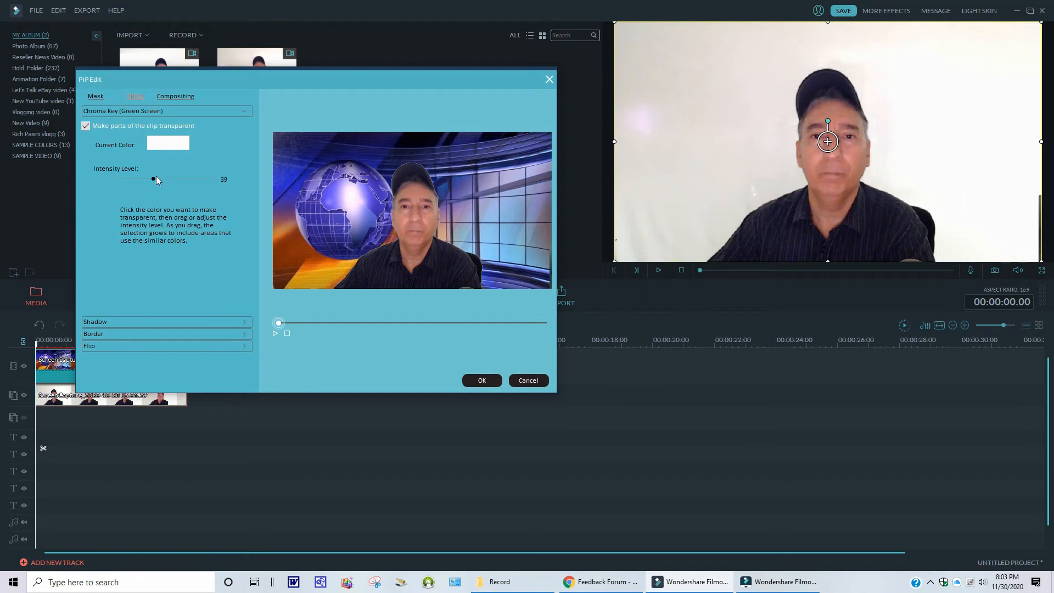
drag(155, 178, 163, 179)
click(482, 380)
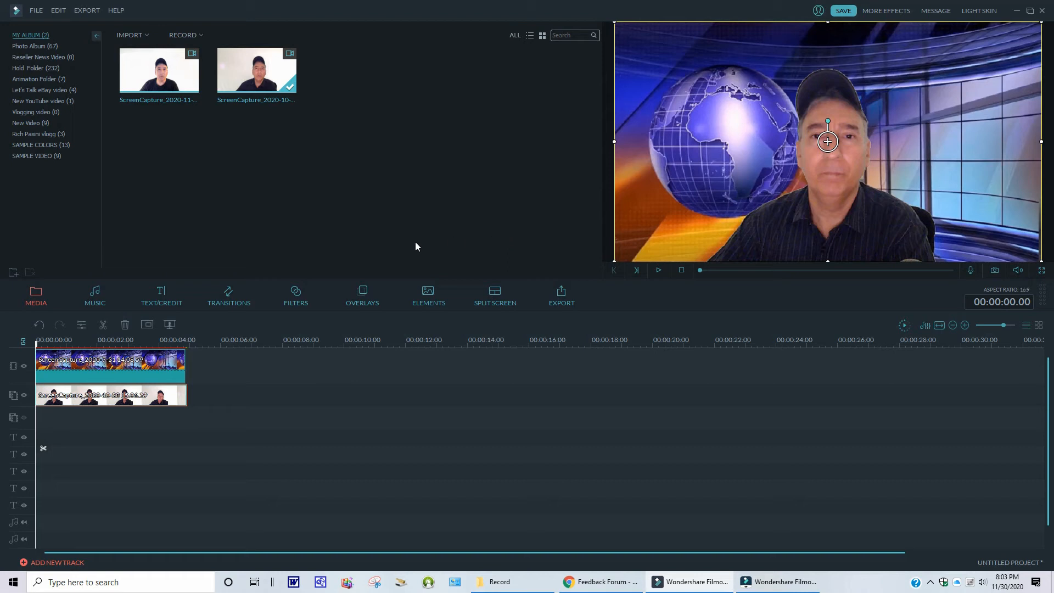
- Cut the clips from the timeline and place the White sample colour on the main video track
right_click(148, 360)
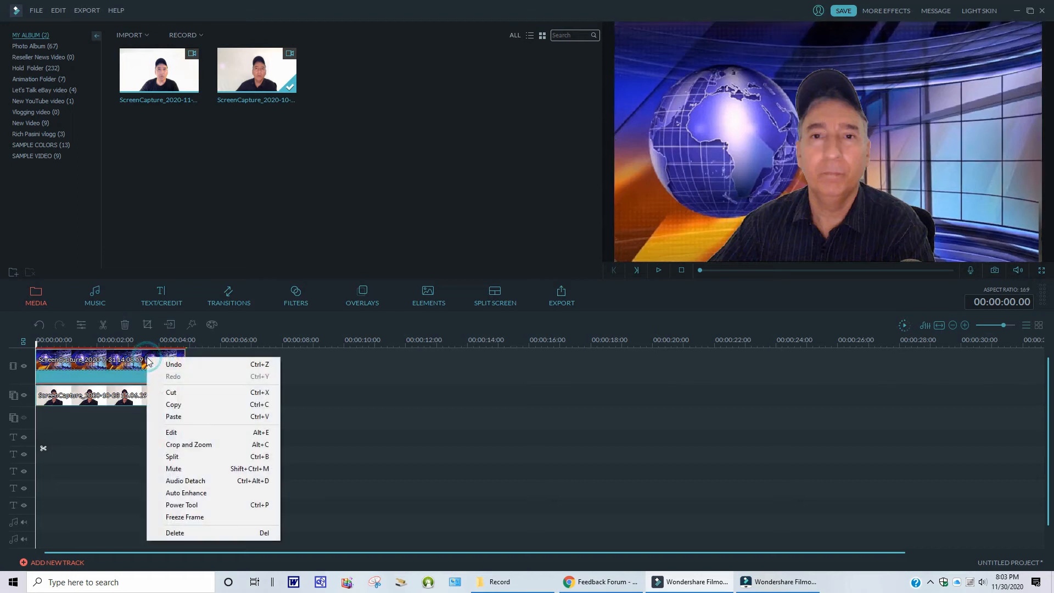
click(175, 392)
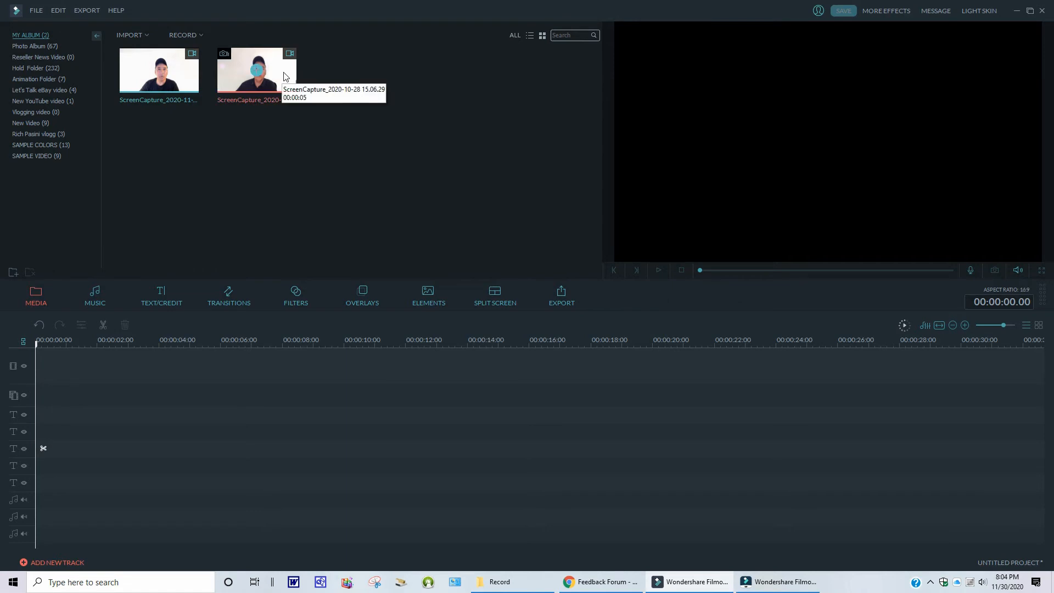
click(36, 145)
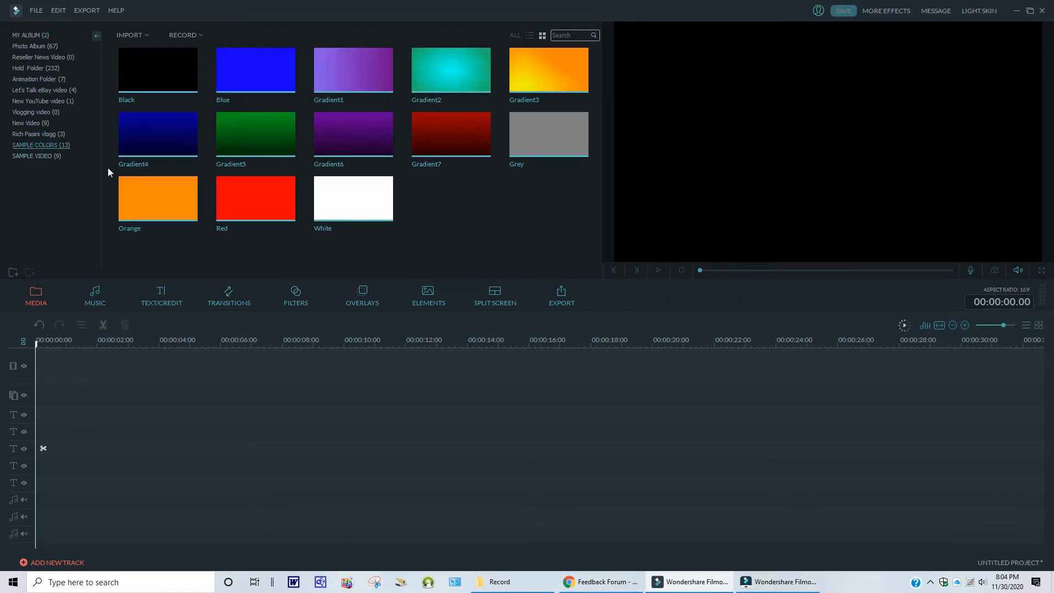
drag(353, 195, 75, 361)
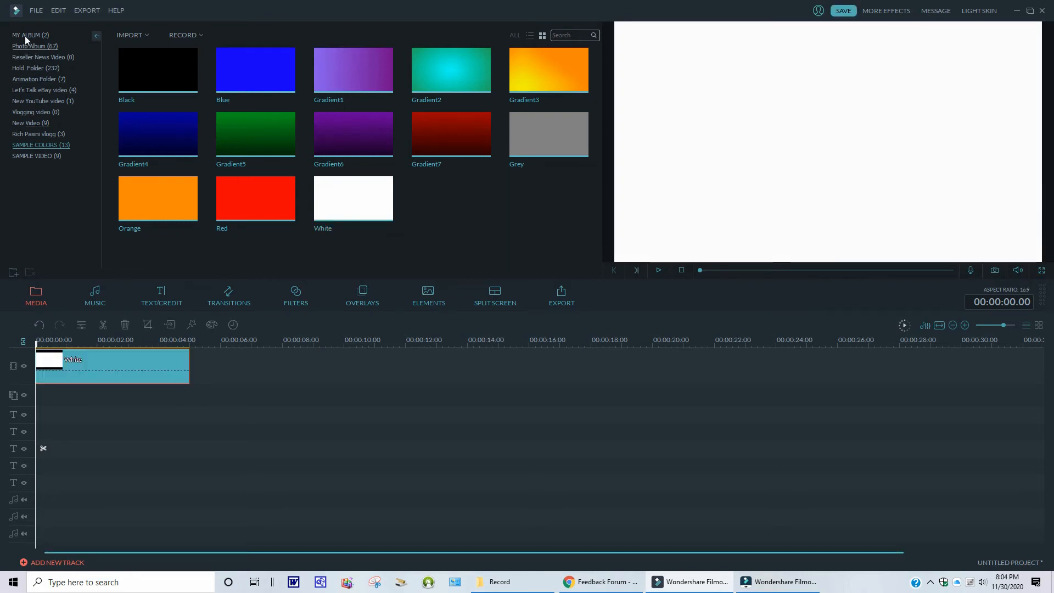
- Add the new webcam recording from the media album to the picture-in-picture track
click(36, 294)
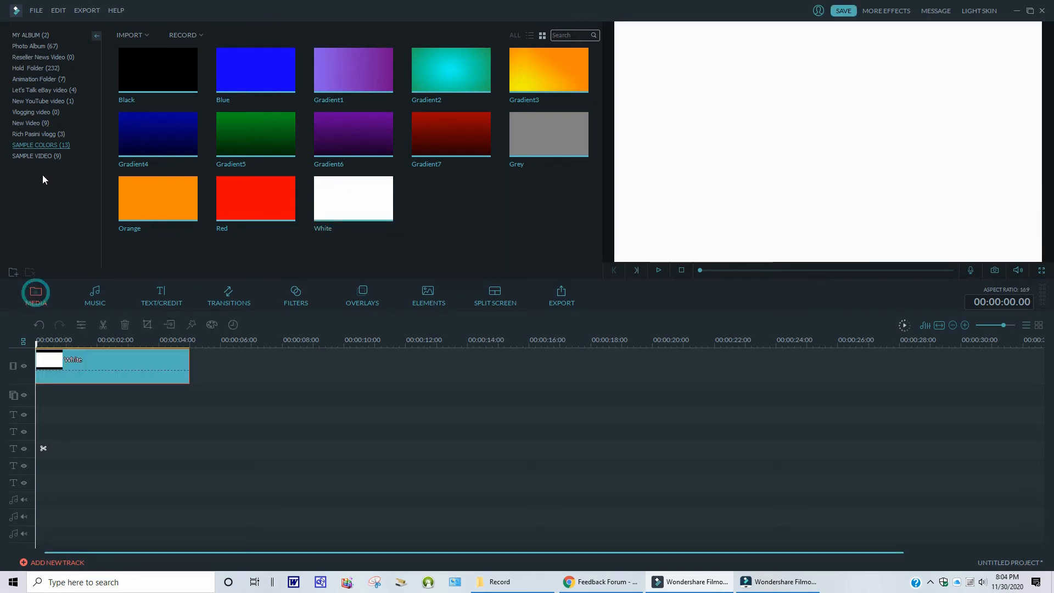
click(30, 34)
drag(291, 81, 41, 397)
drag(186, 393, 188, 393)
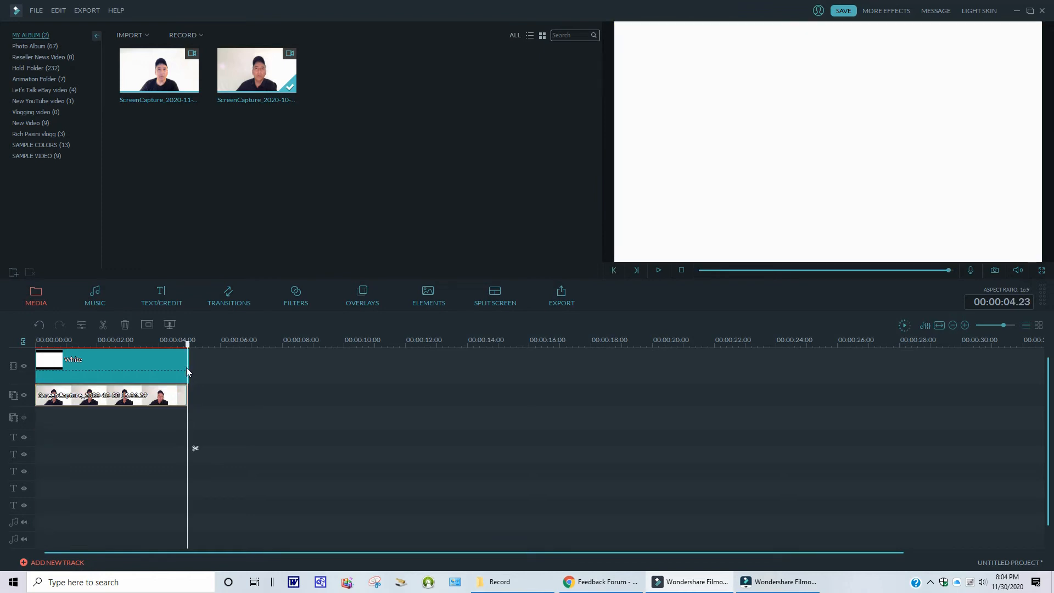
drag(197, 344, 53, 337)
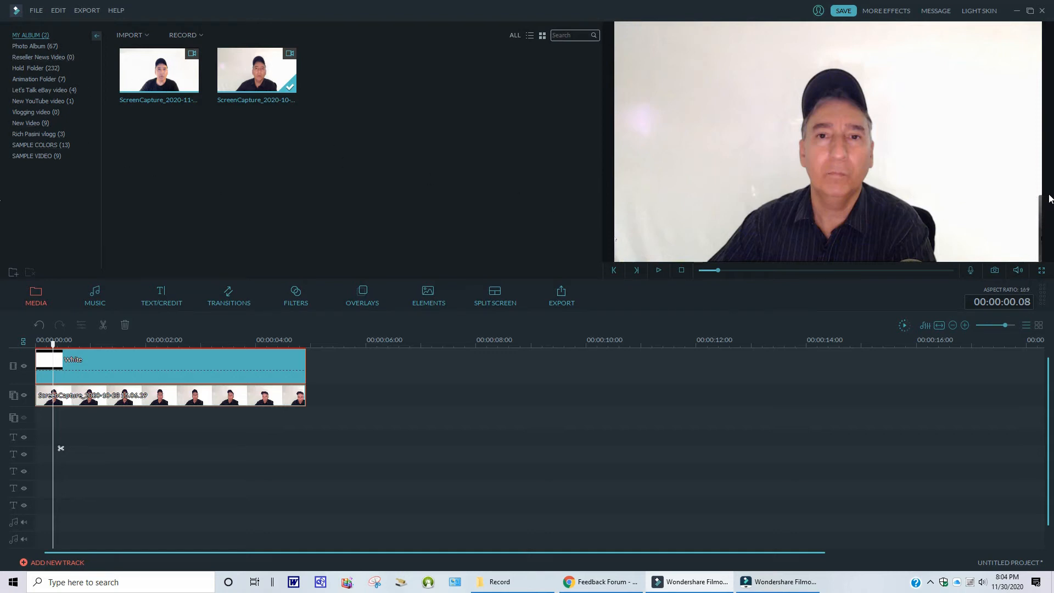
- Add a second White sample colour clip onto the third video track
click(35, 142)
drag(354, 197, 40, 418)
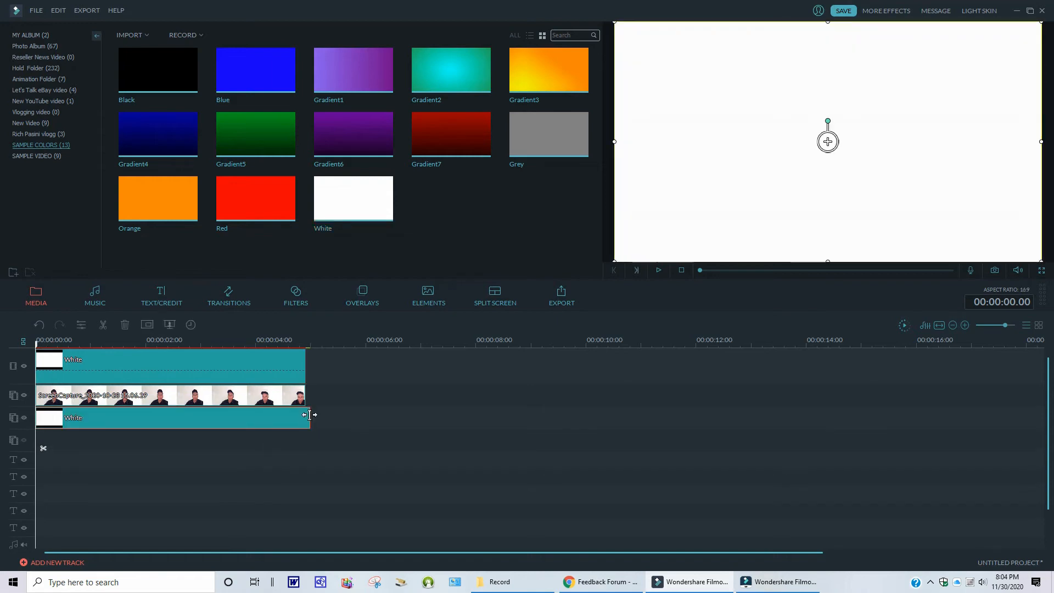
drag(309, 415, 42, 324)
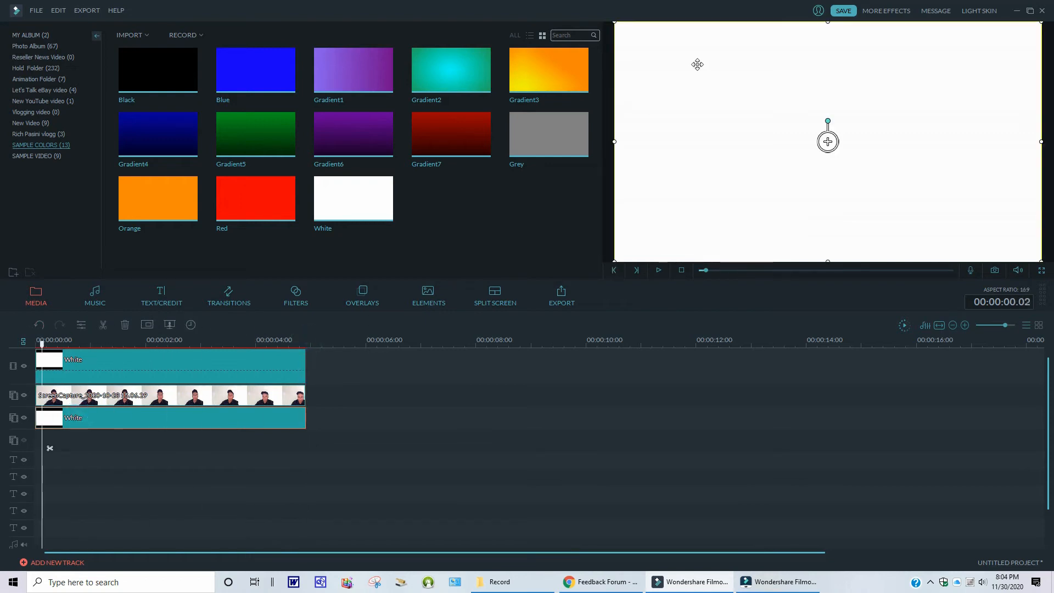
- Shrink the second white overlay in the preview and move it to the frame's right edge
drag(614, 22, 766, 204)
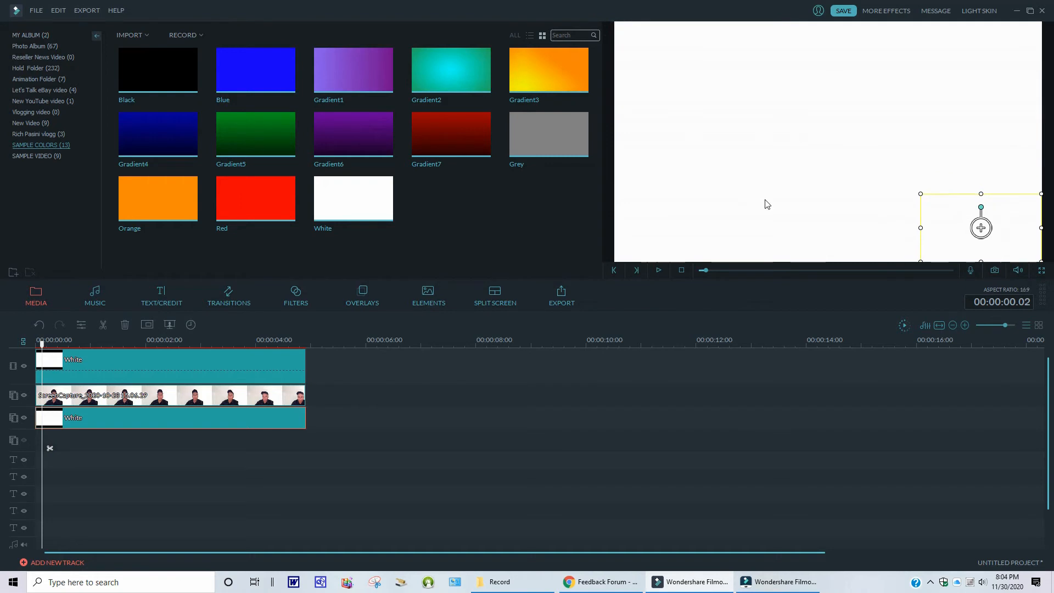
drag(920, 226, 1030, 237)
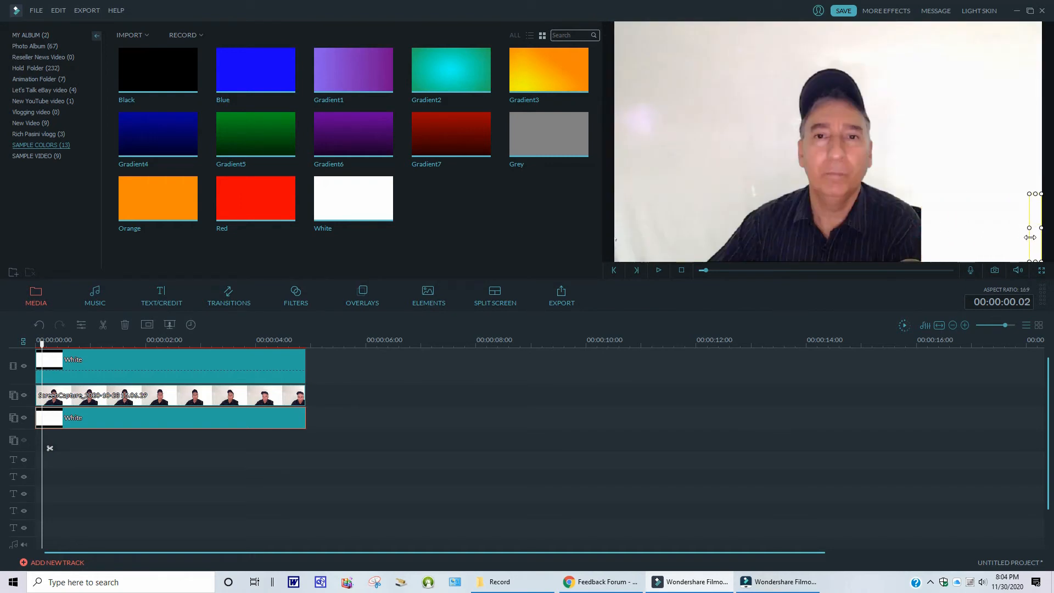
click(982, 412)
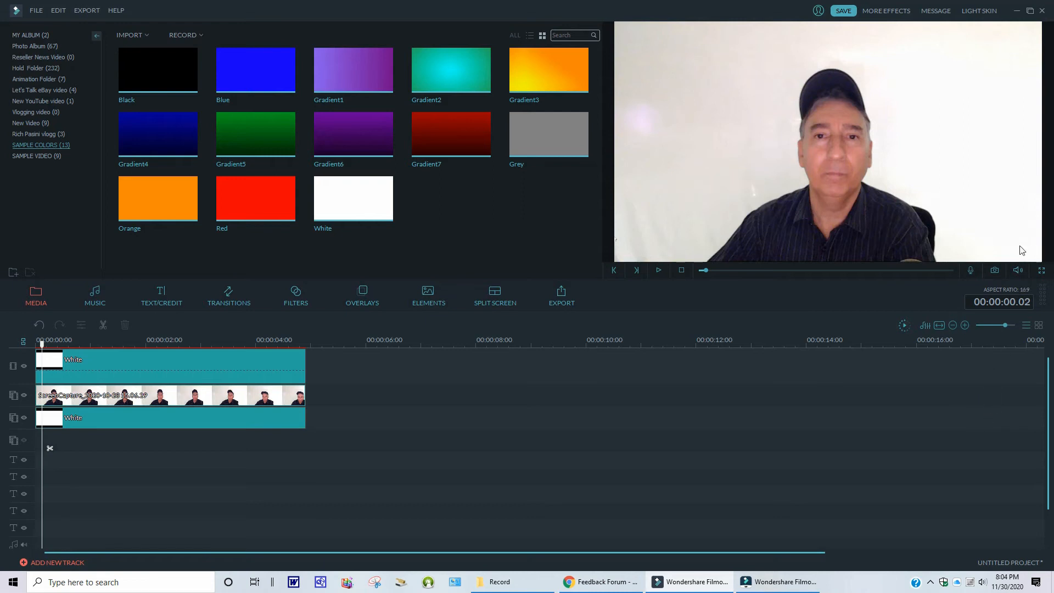
- Open the webcam clip's Green Screen settings, enable transparency and sample the white background colour
right_click(149, 394)
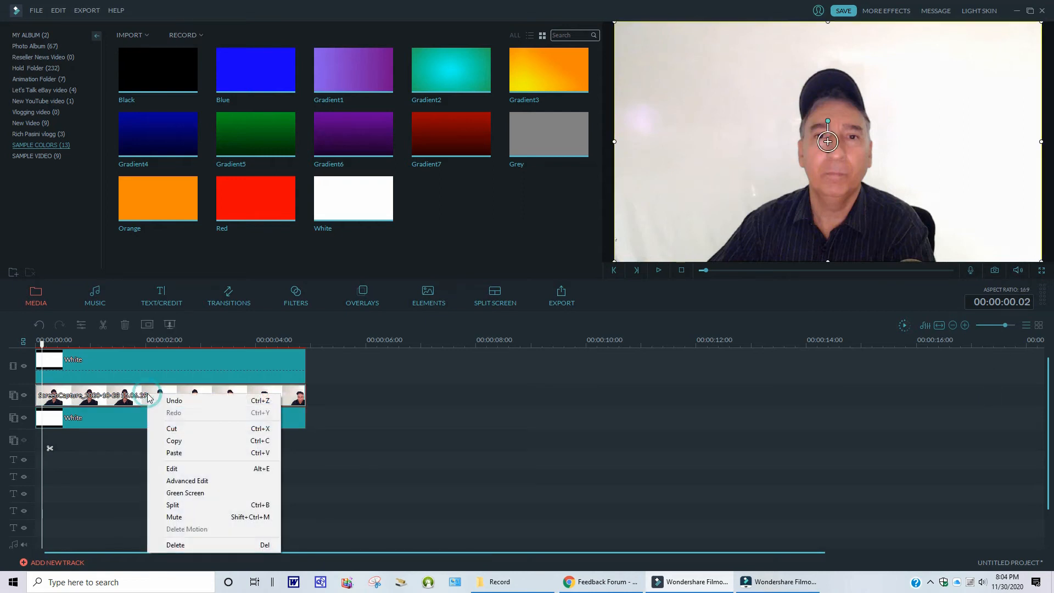
click(187, 492)
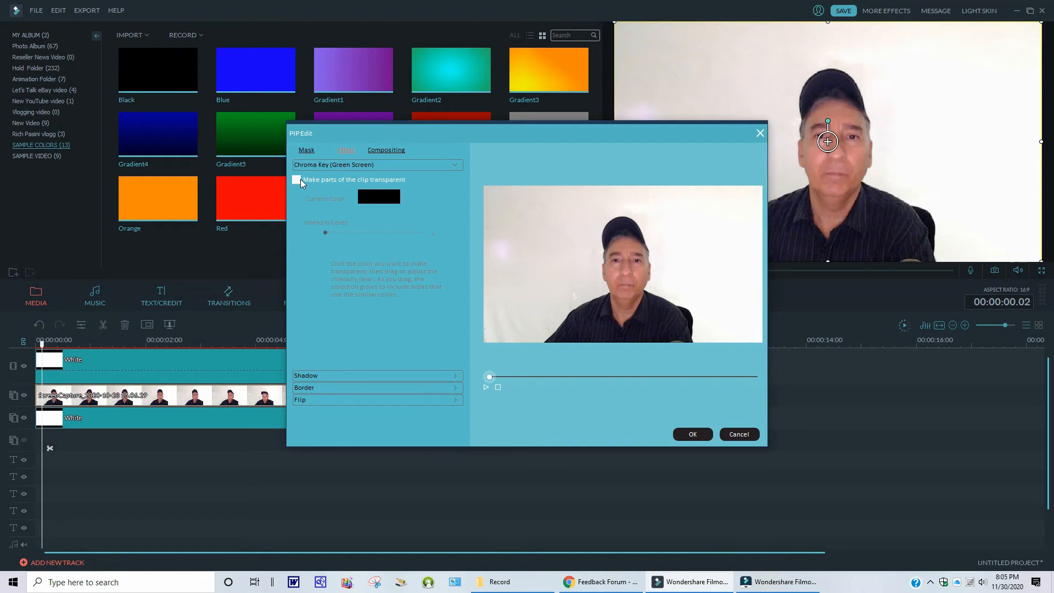
click(297, 179)
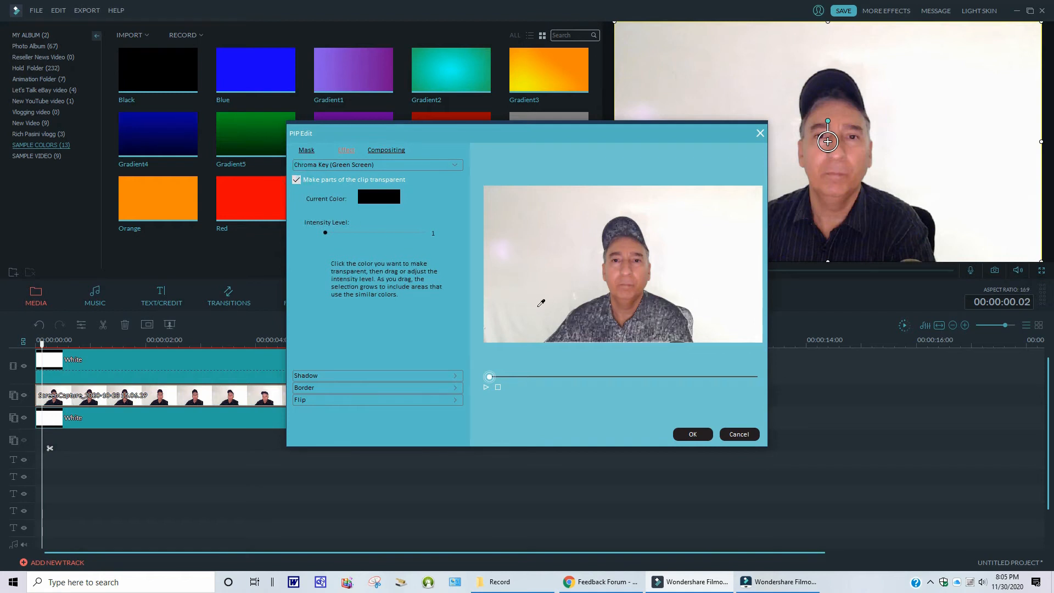
click(509, 263)
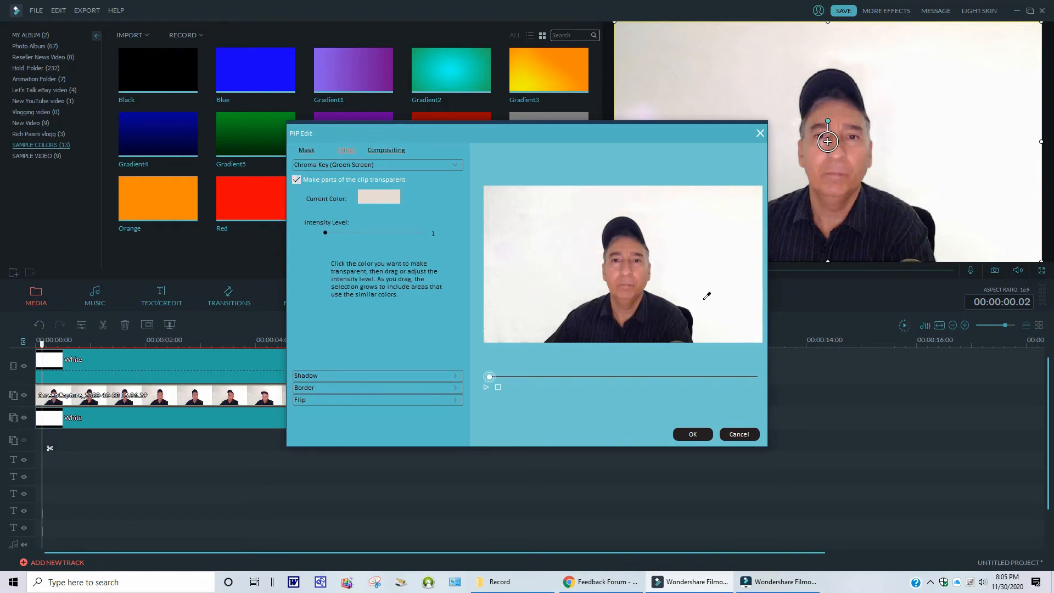
click(724, 294)
click(537, 272)
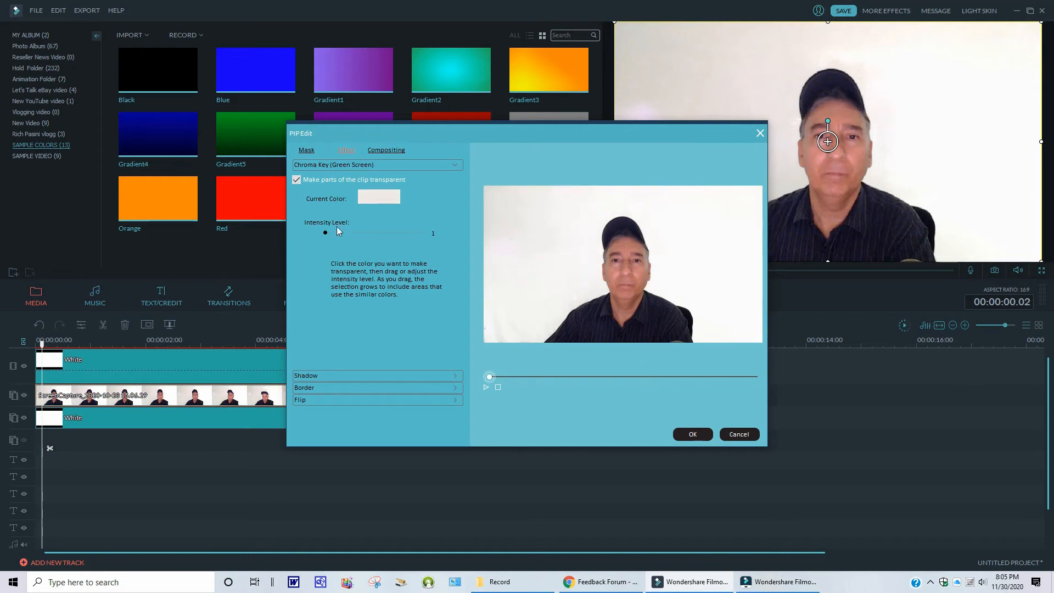
- Re-enable transparency, resample the white background, set the intensity level to 34 and apply
click(296, 180)
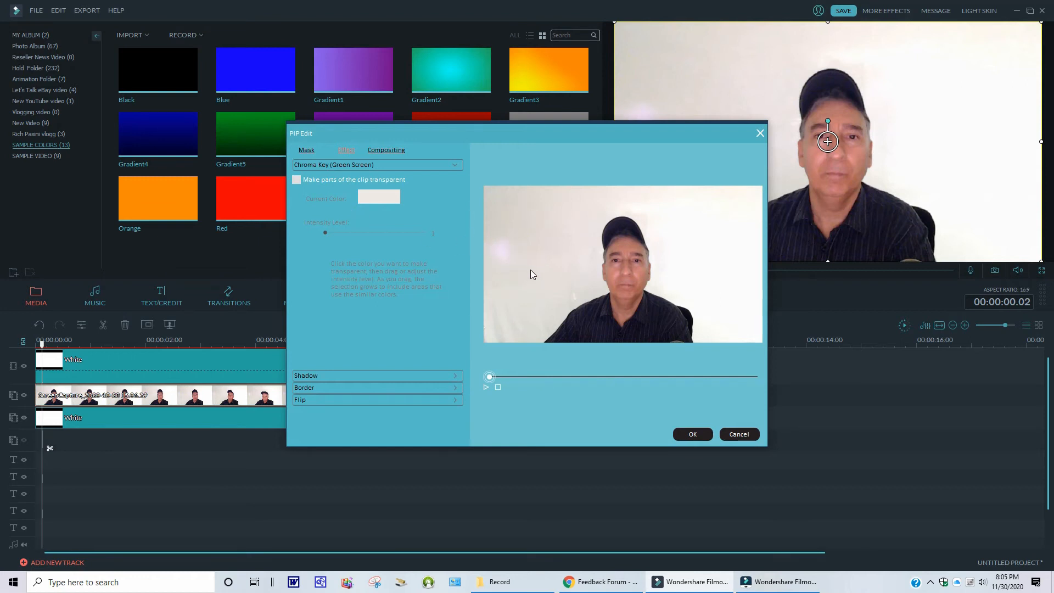
click(295, 180)
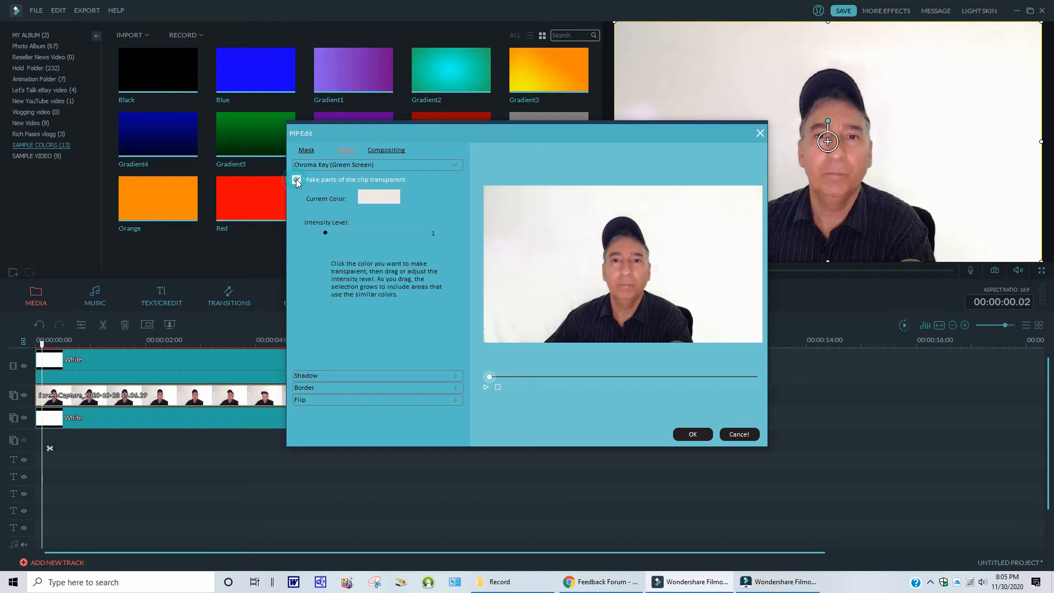
click(511, 265)
drag(325, 233, 475, 241)
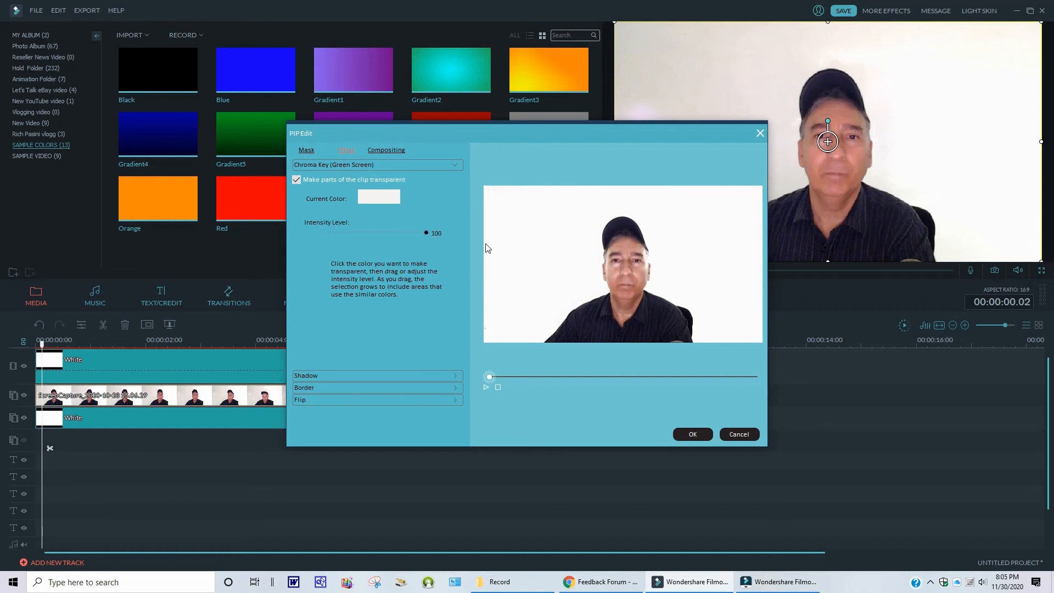
mouse_move(361, 233)
mouse_down()
mouse_move(340, 234)
mouse_move(358, 235)
mouse_up()
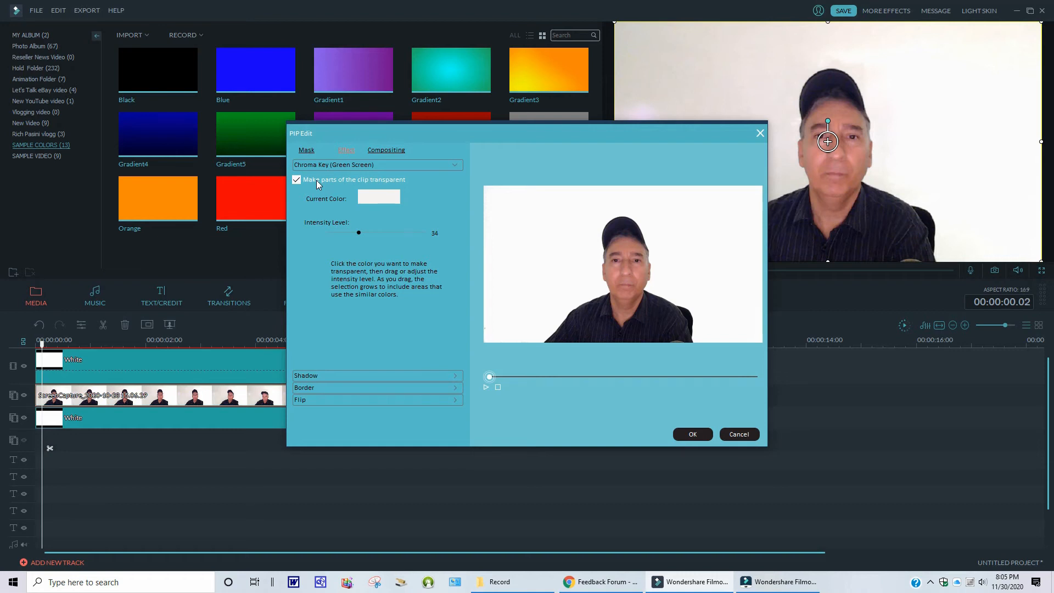
click(700, 437)
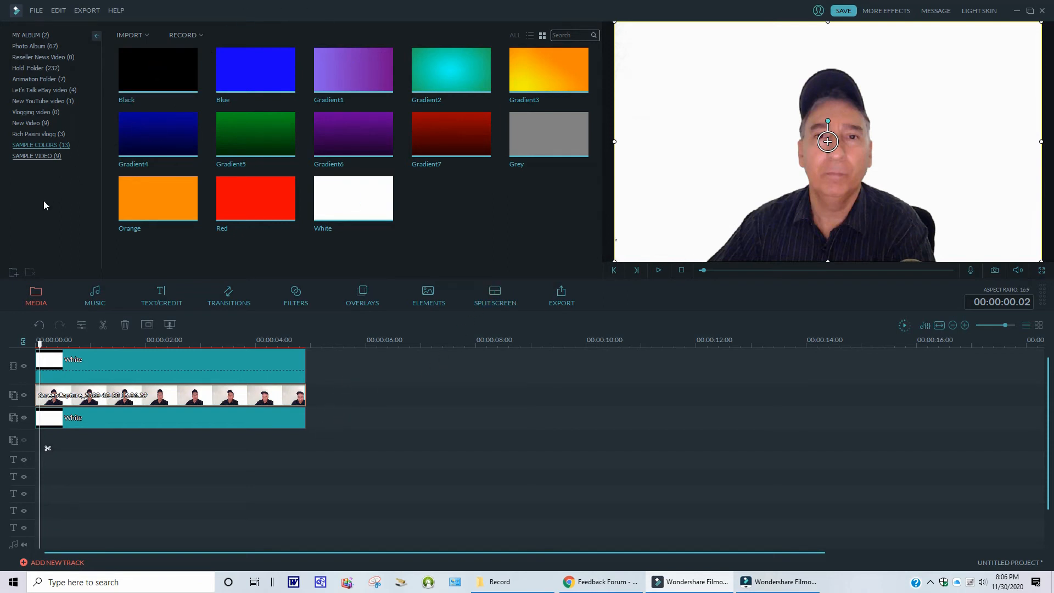
- Check the program version in the About dialog
click(38, 302)
click(28, 35)
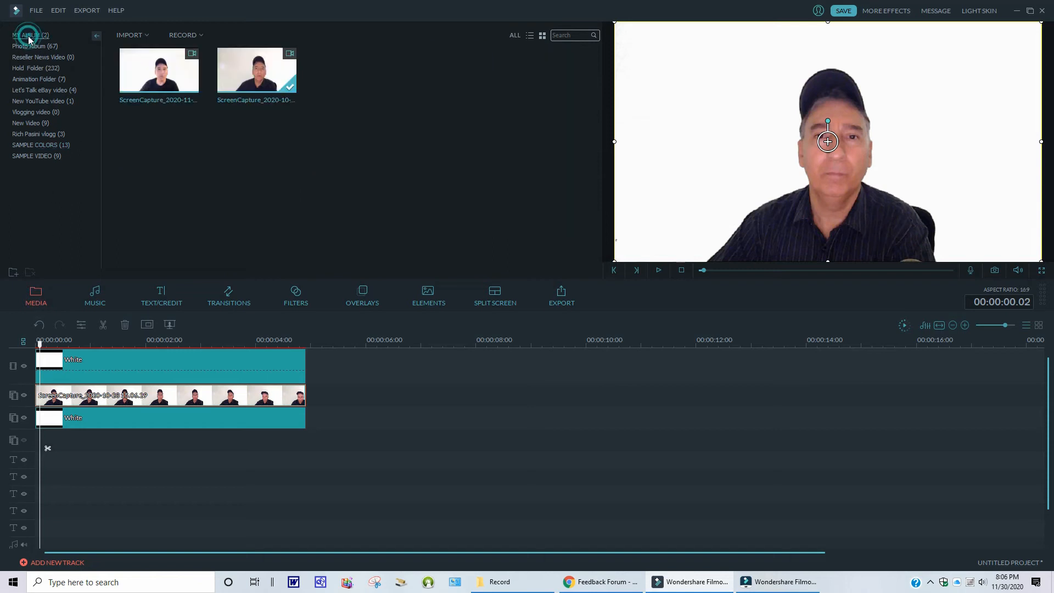
click(201, 35)
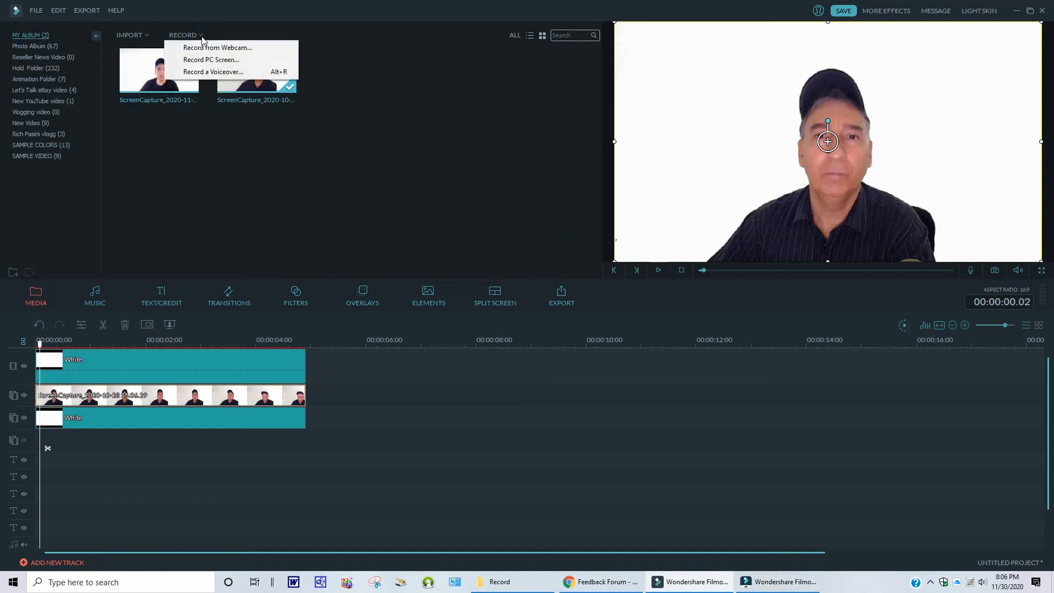
click(117, 10)
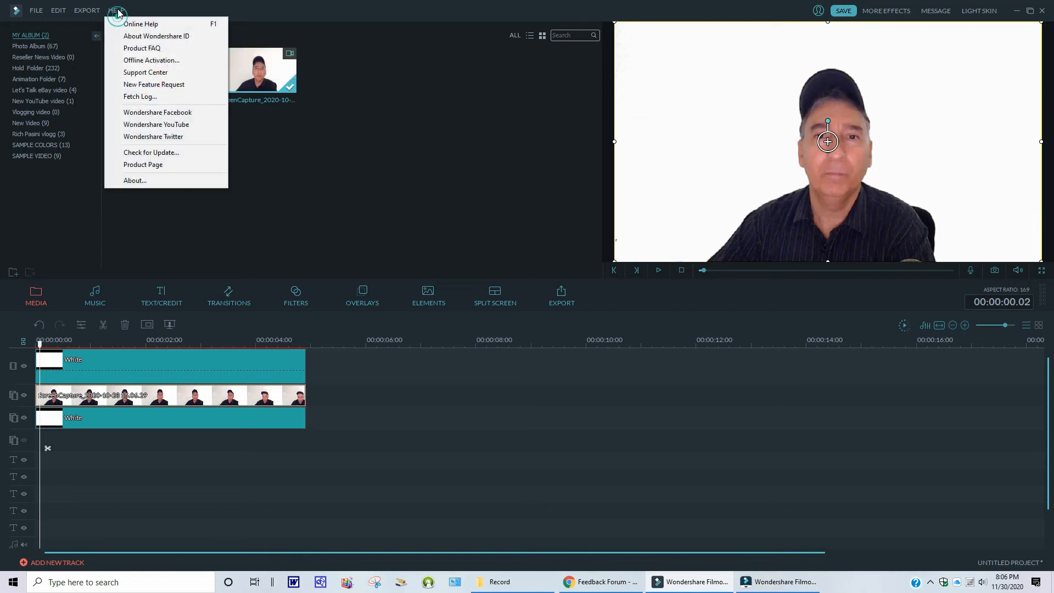
click(135, 181)
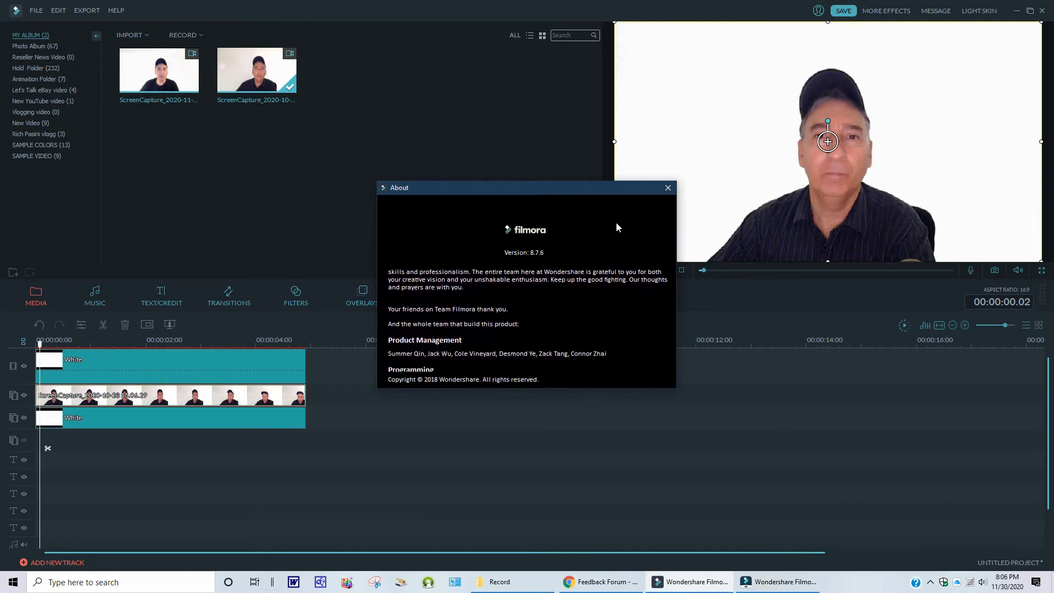
click(668, 188)
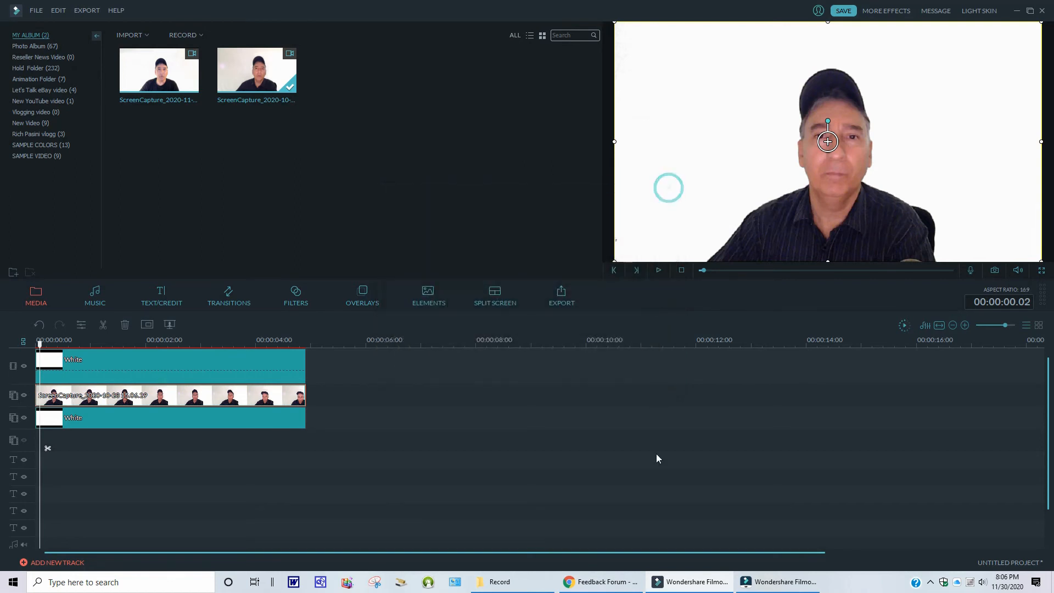
- Switch to the newer Filmora window and confirm the chroma key settings
click(768, 582)
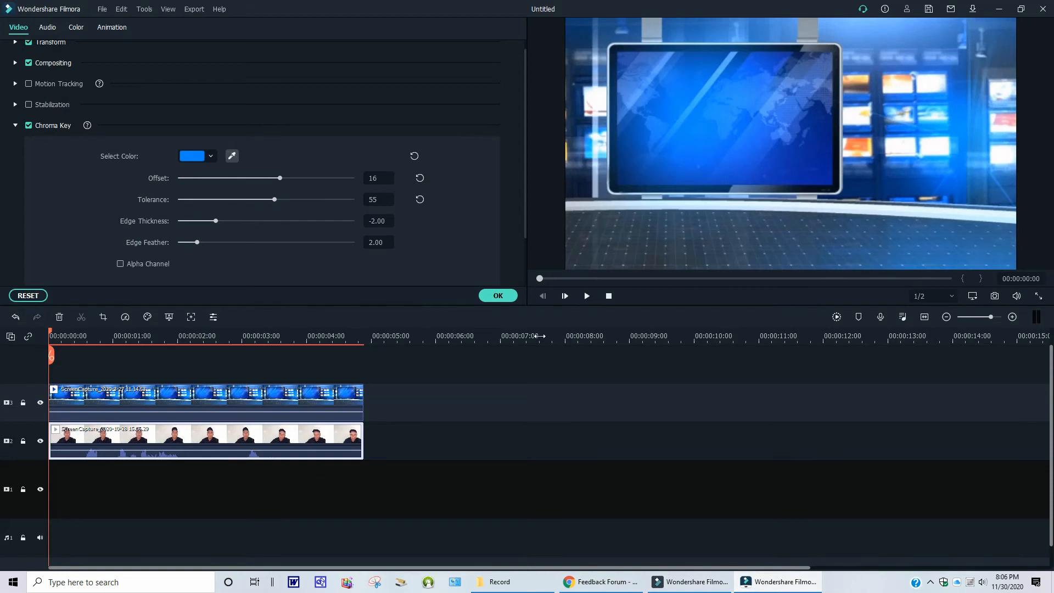
click(496, 296)
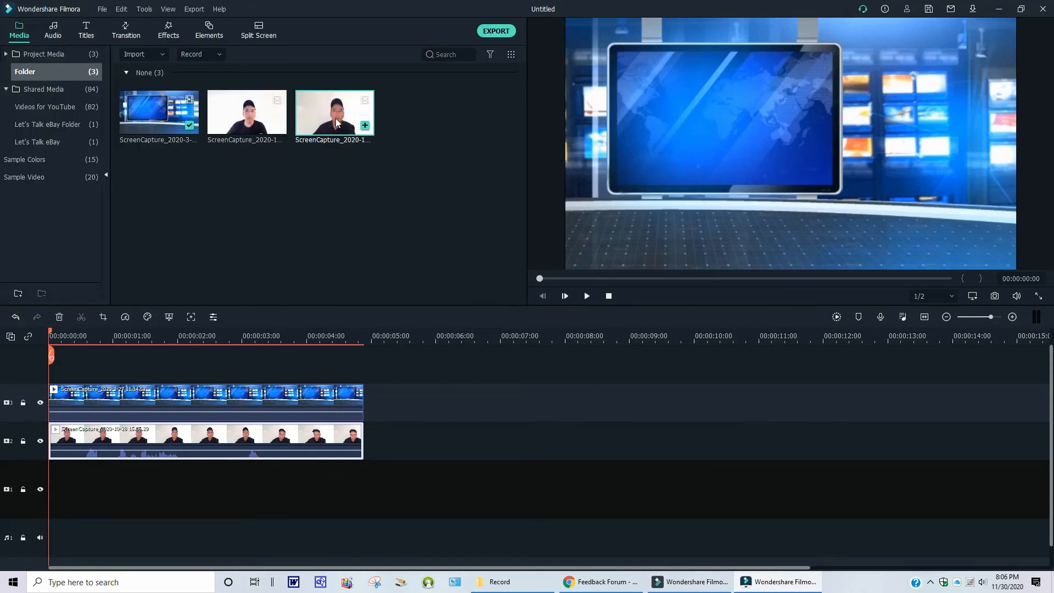
- Open the webcam clip's Green Screen settings in the newer version and pick a grey key colour
right_click(192, 435)
click(203, 384)
click(213, 155)
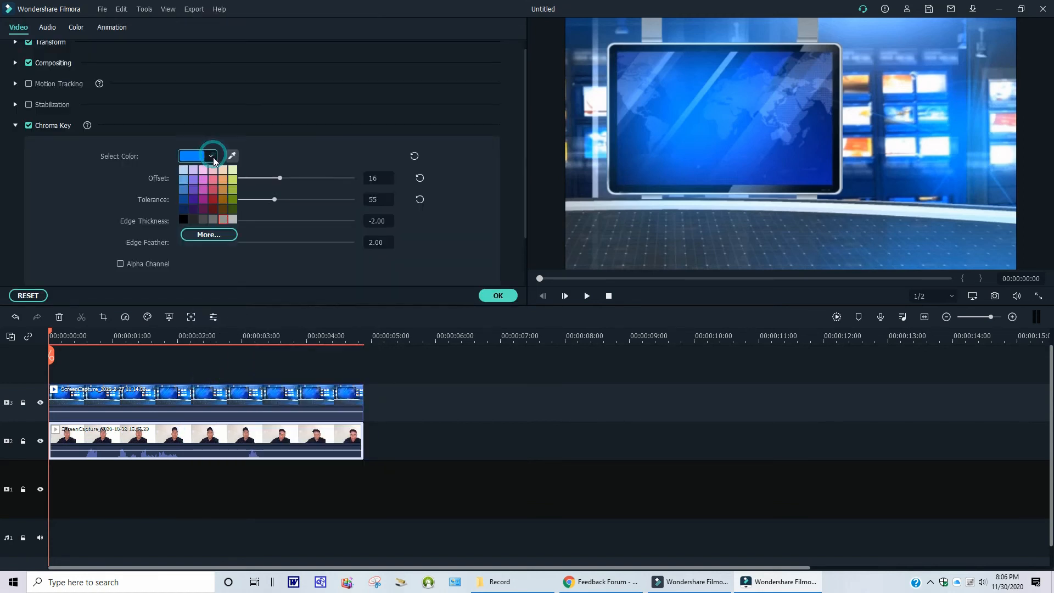
click(234, 220)
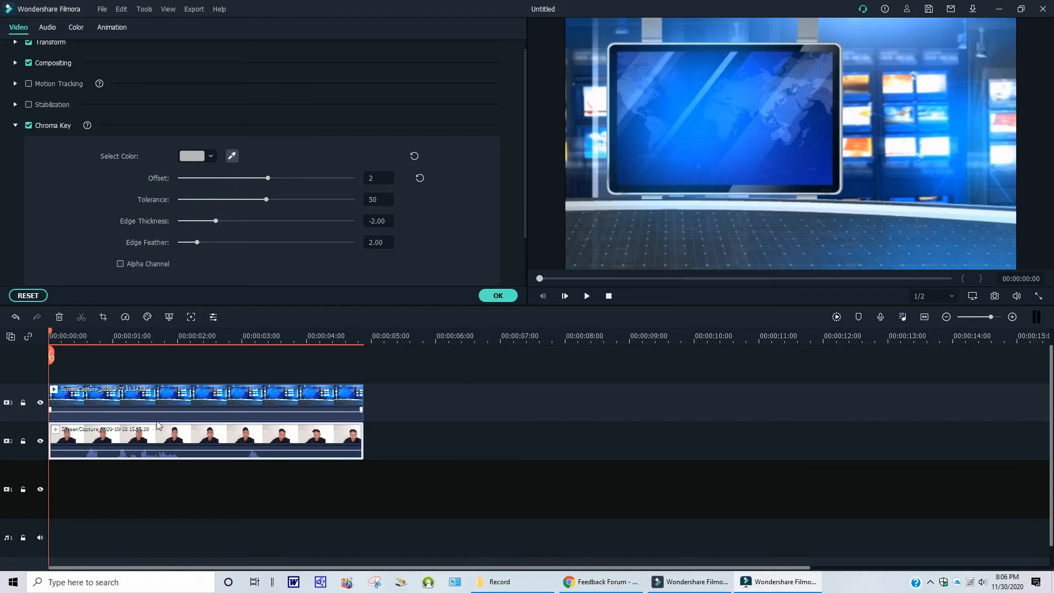
- Move the news backdrop clip to the track below the webcam clip and reopen the webcam clip's Green Screen settings
drag(159, 404, 147, 473)
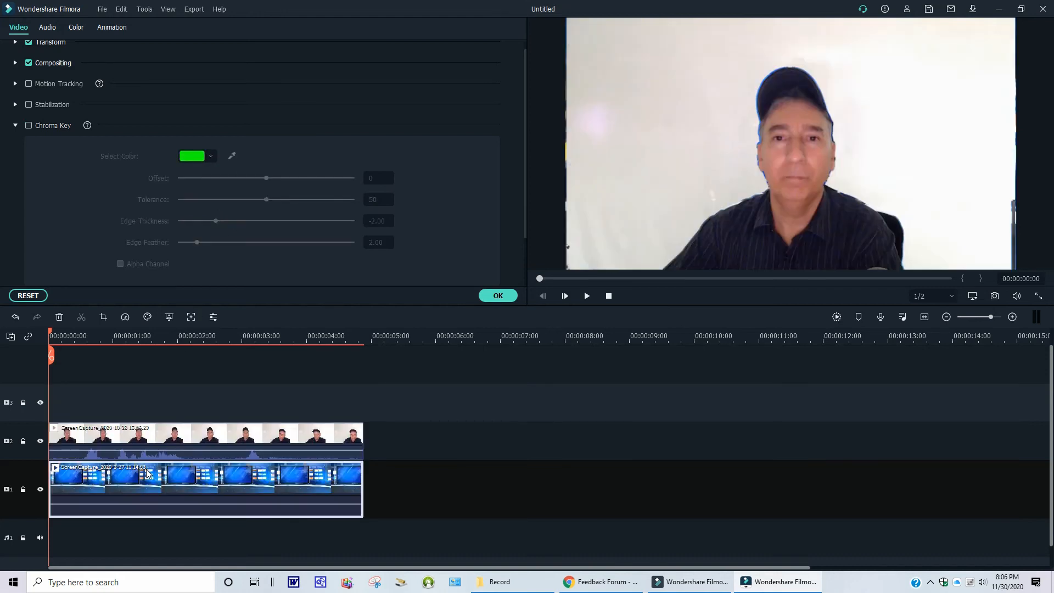
right_click(143, 435)
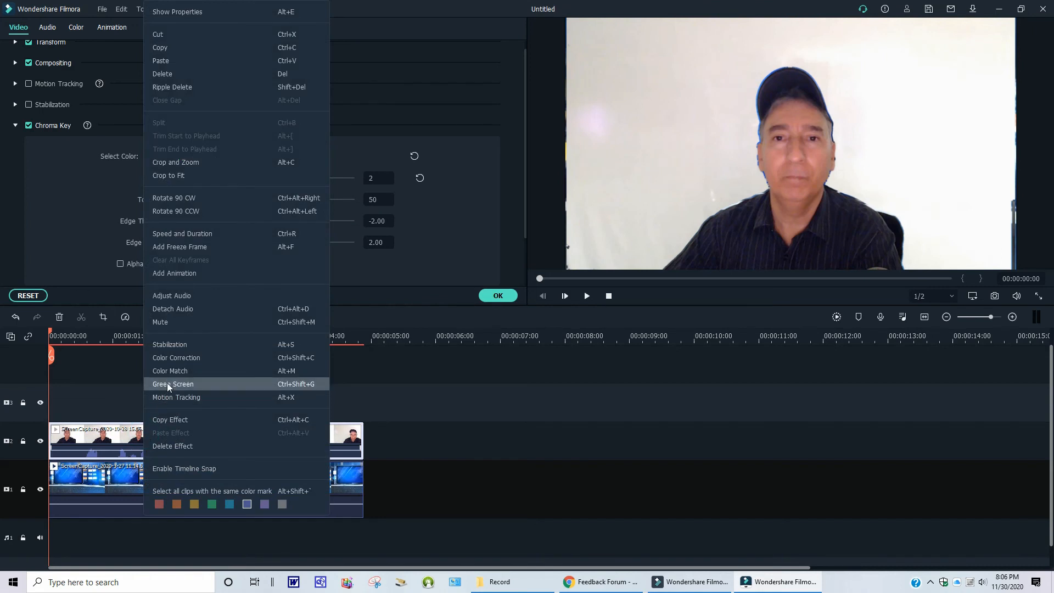
click(165, 383)
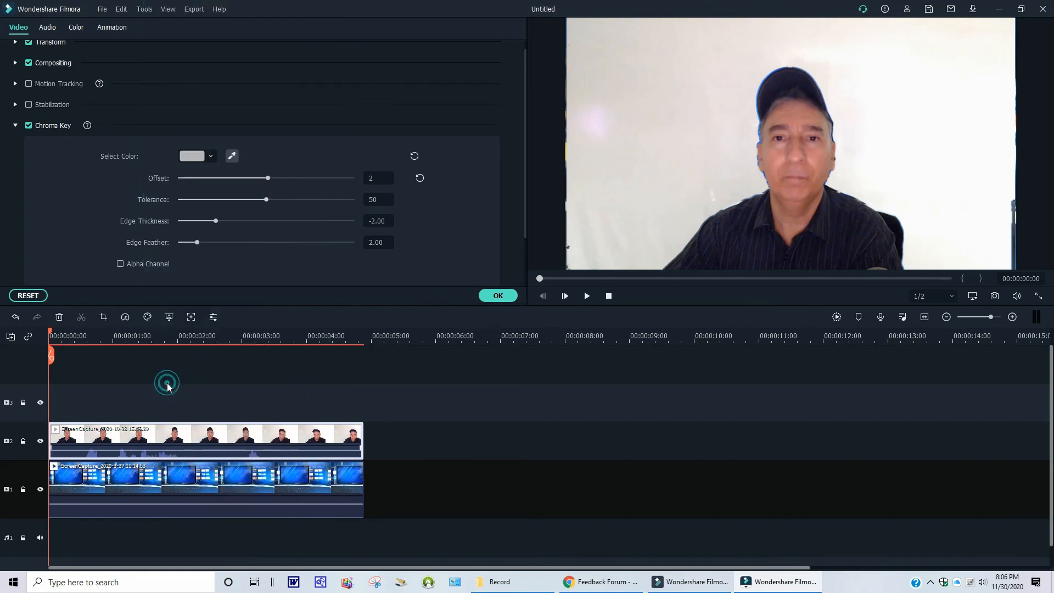
- Sample the white background in the preview as the key colour and set the tolerance to 71
click(212, 158)
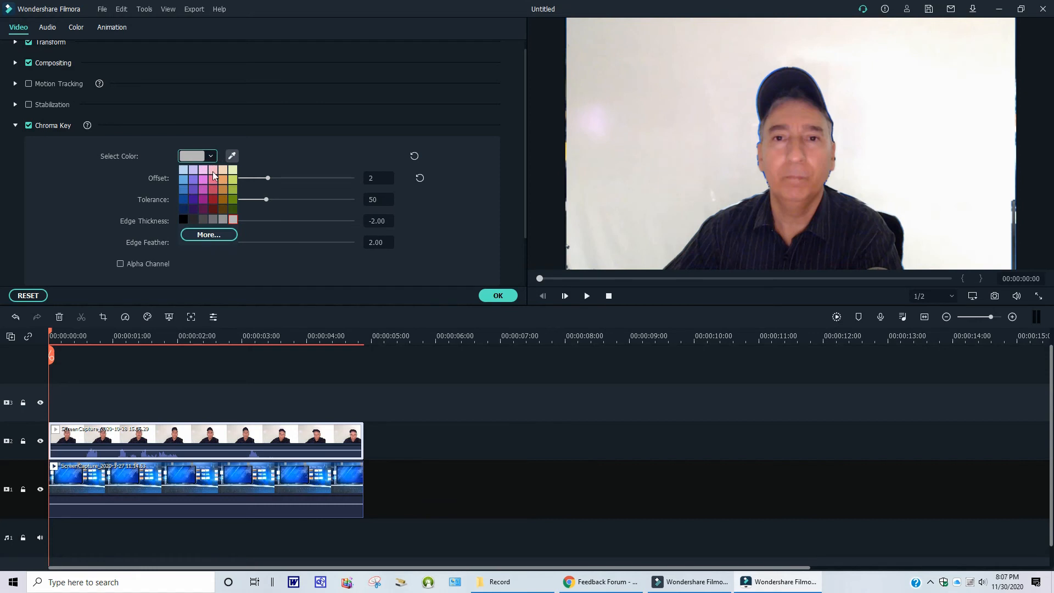
click(234, 222)
click(232, 156)
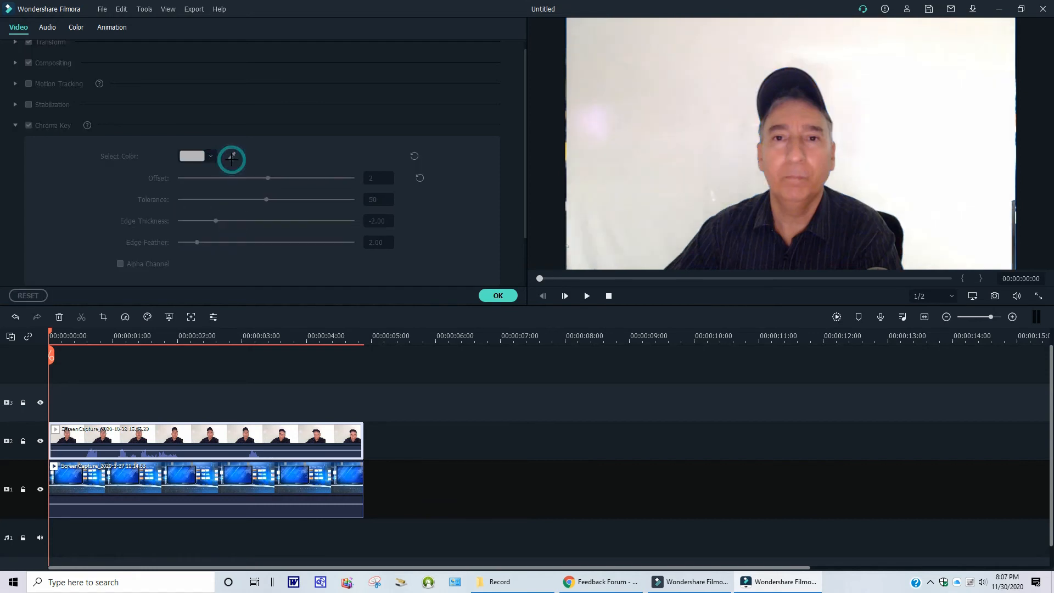
click(935, 178)
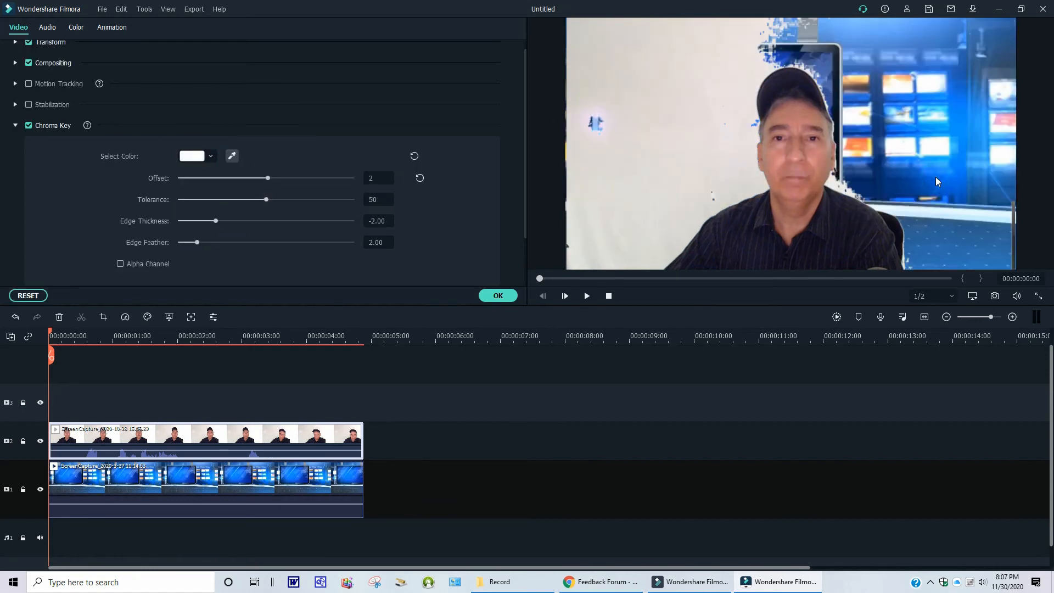
click(265, 199)
drag(269, 199, 302, 205)
- Switch to the older Filmora window and undo the earlier edits back to the backdrop and webcam tracks
click(691, 585)
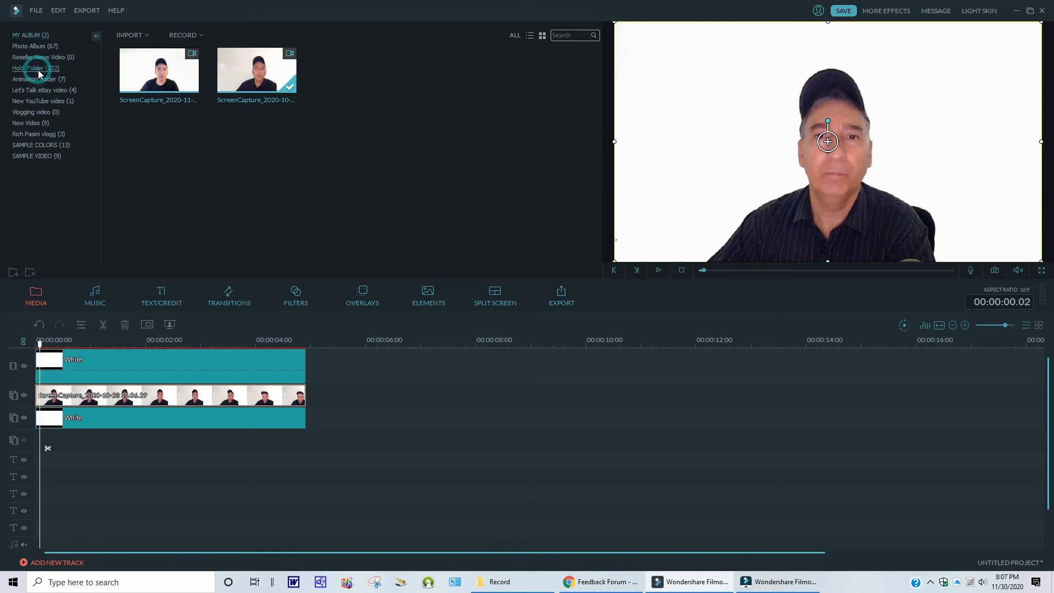
click(39, 325)
click(40, 325)
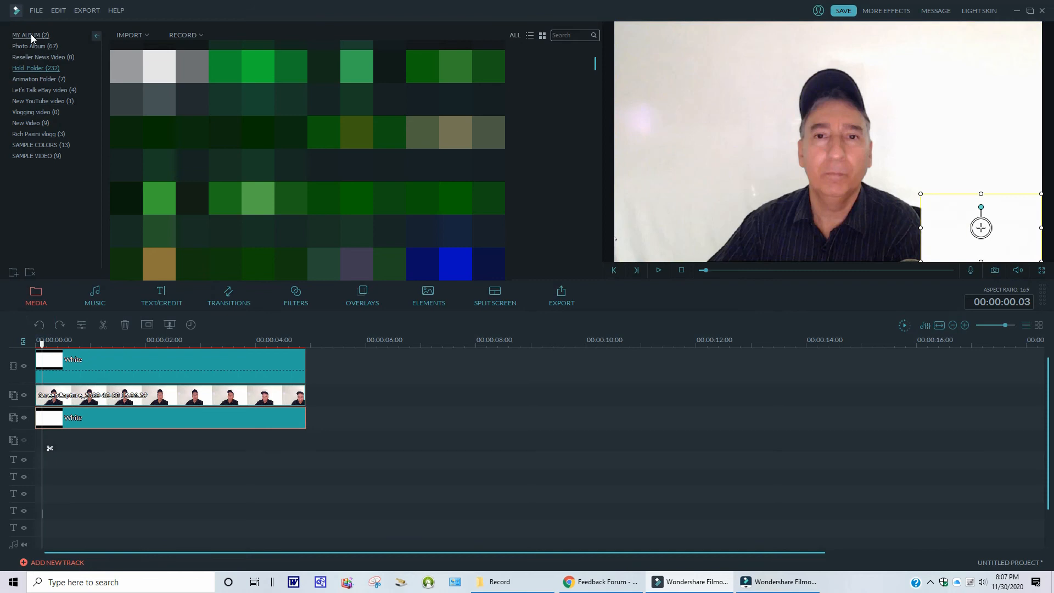
click(30, 34)
click(41, 324)
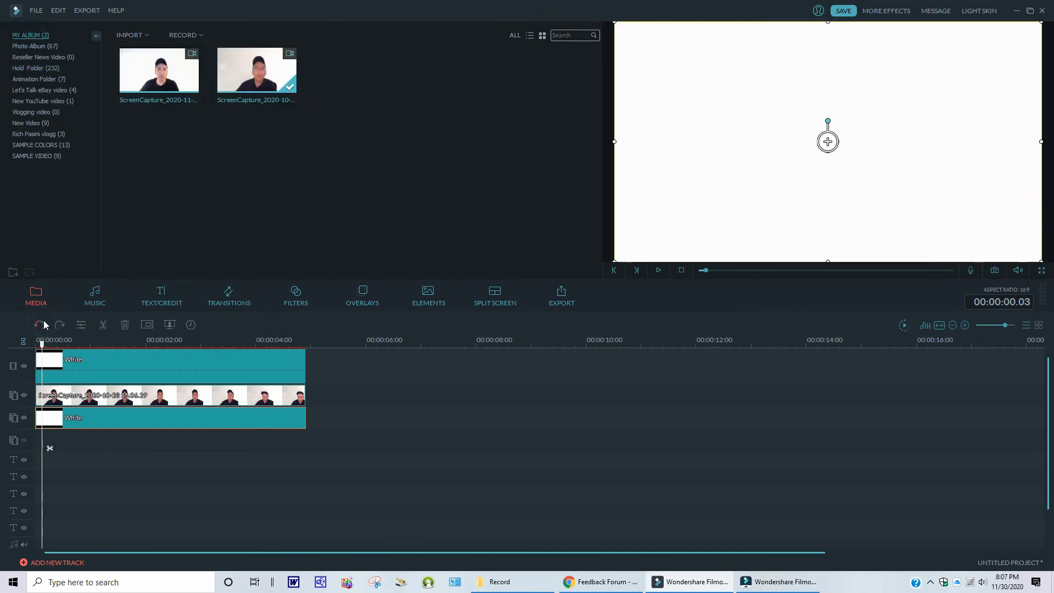
click(41, 324)
click(41, 324)
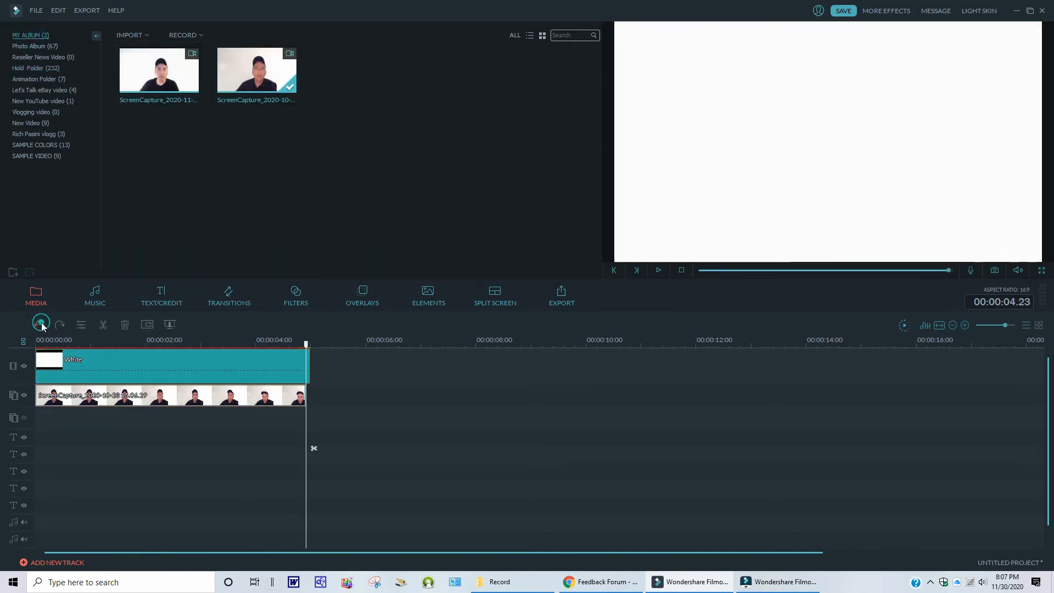
click(41, 324)
click(41, 324)
click(41, 324)
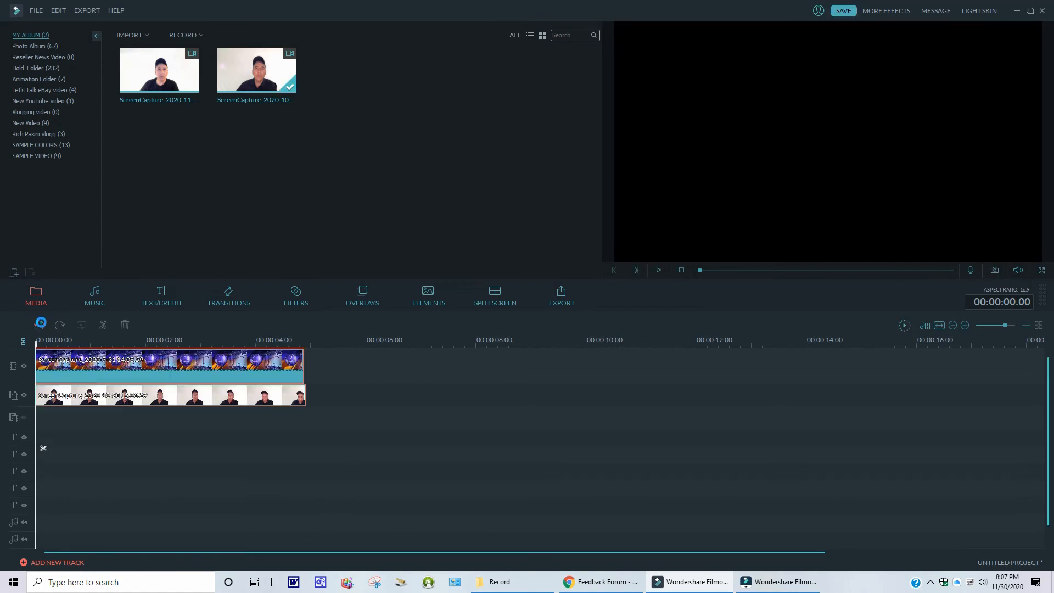
click(41, 324)
click(41, 324)
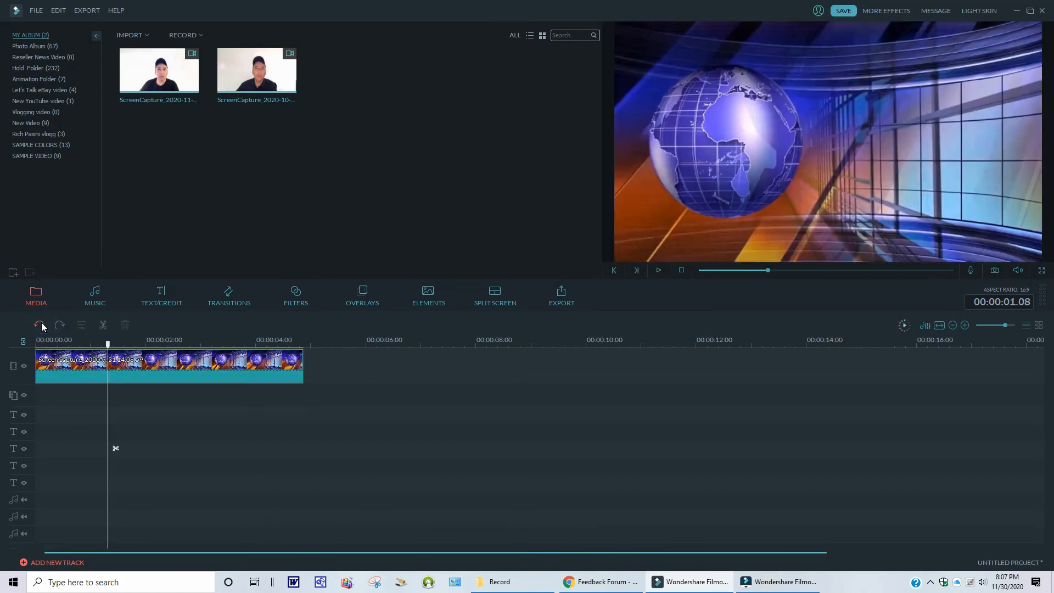
click(41, 324)
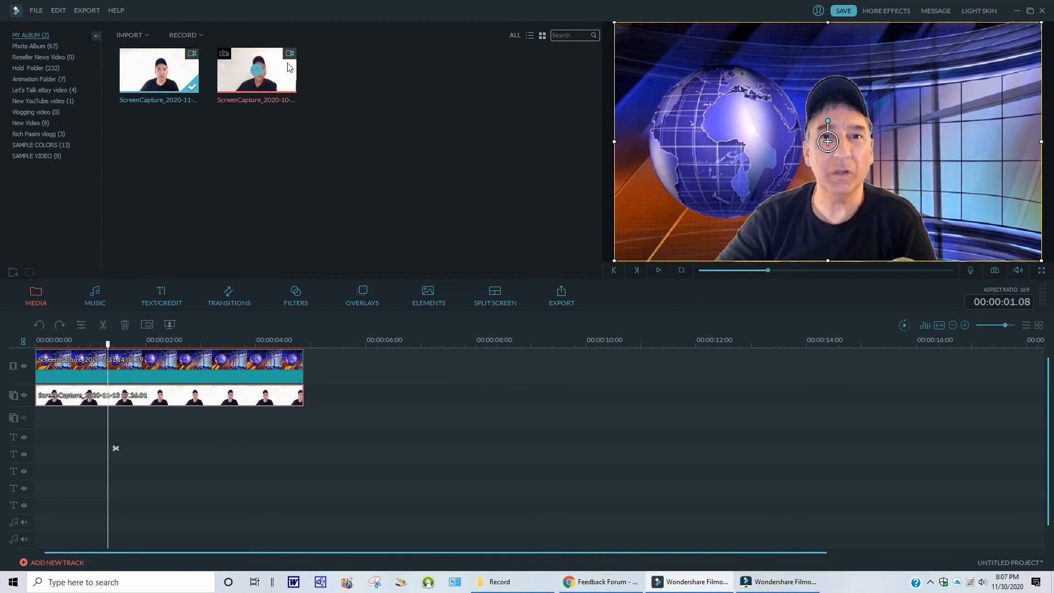
- Replace the overlay clip with the second webcam recording and key out its white background at intensity 49
drag(280, 71, 40, 399)
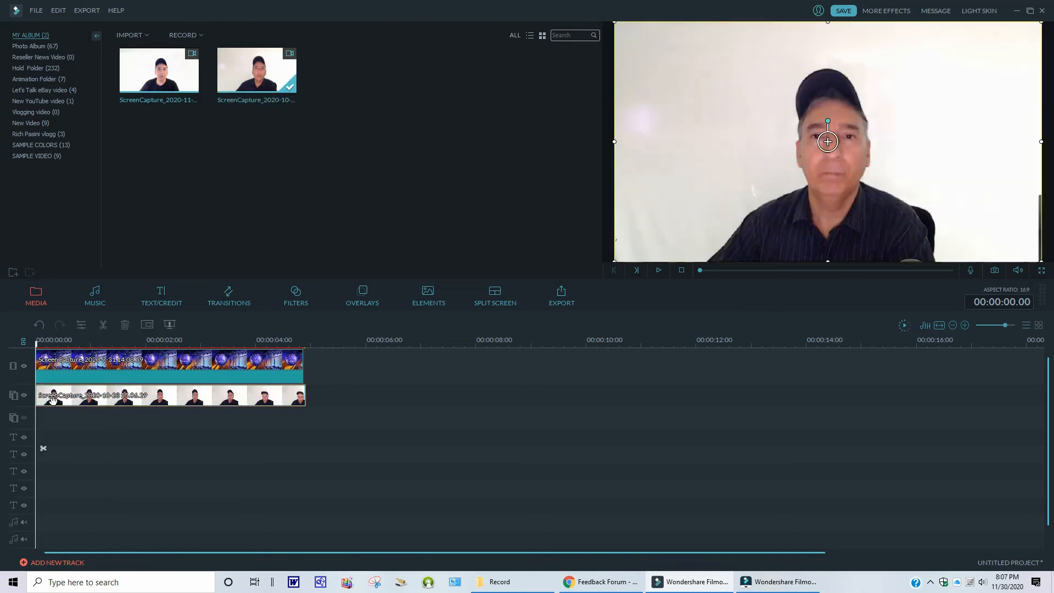
right_click(131, 397)
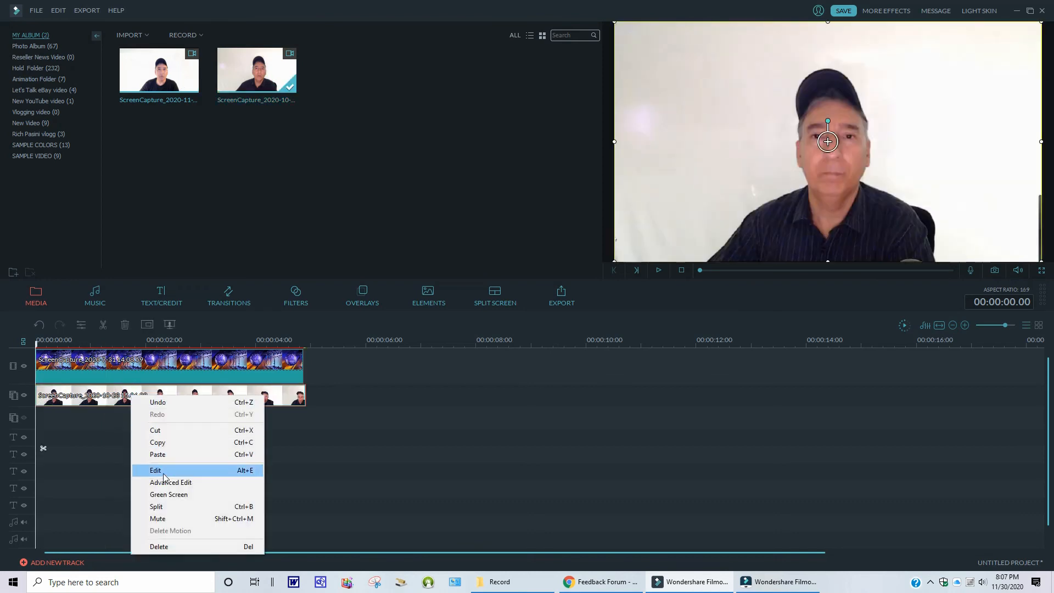
click(179, 496)
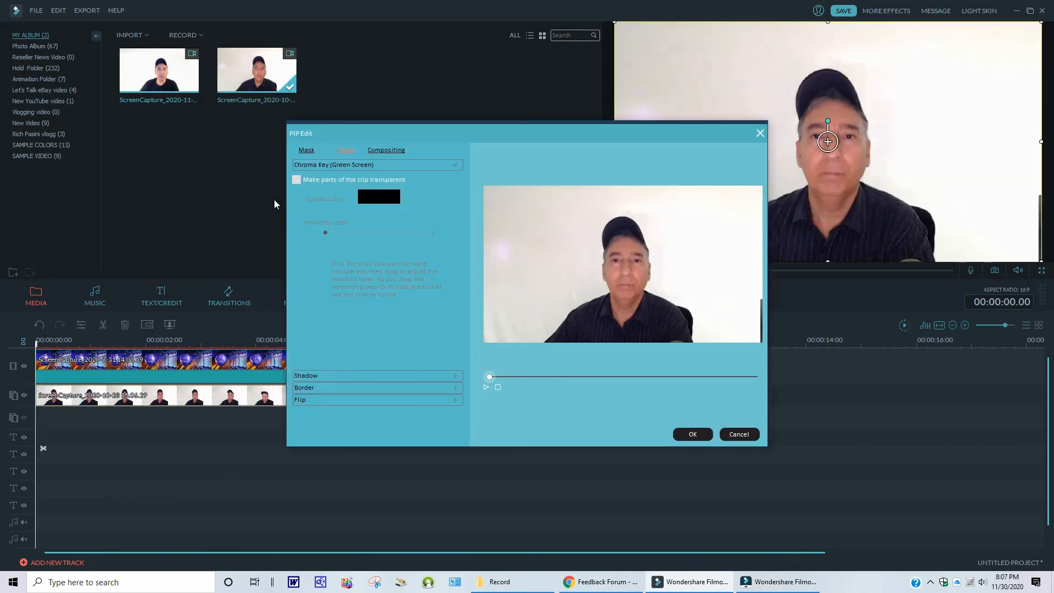
click(296, 179)
click(738, 300)
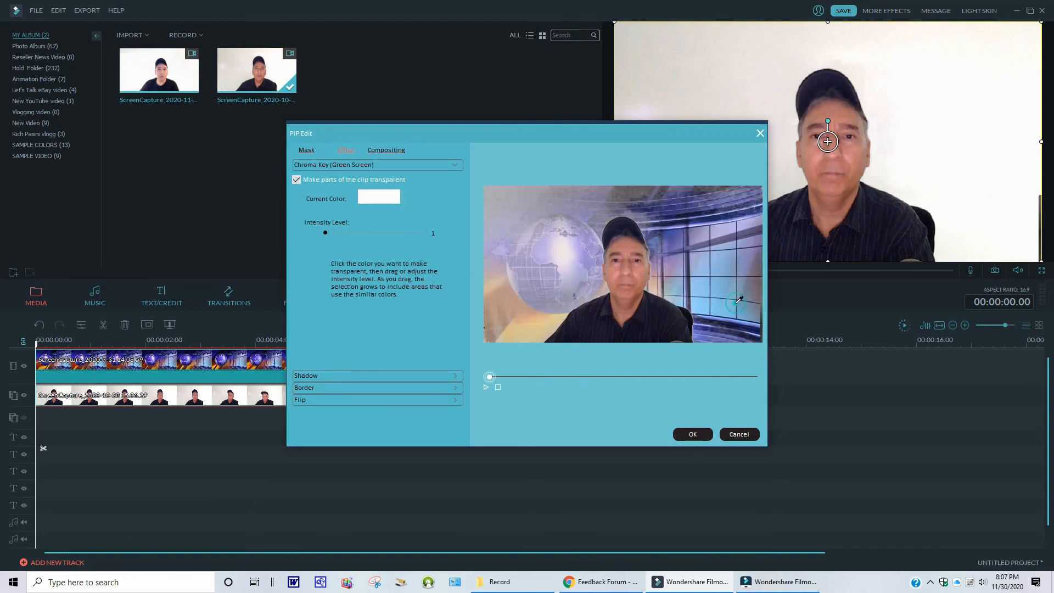
drag(325, 233, 383, 233)
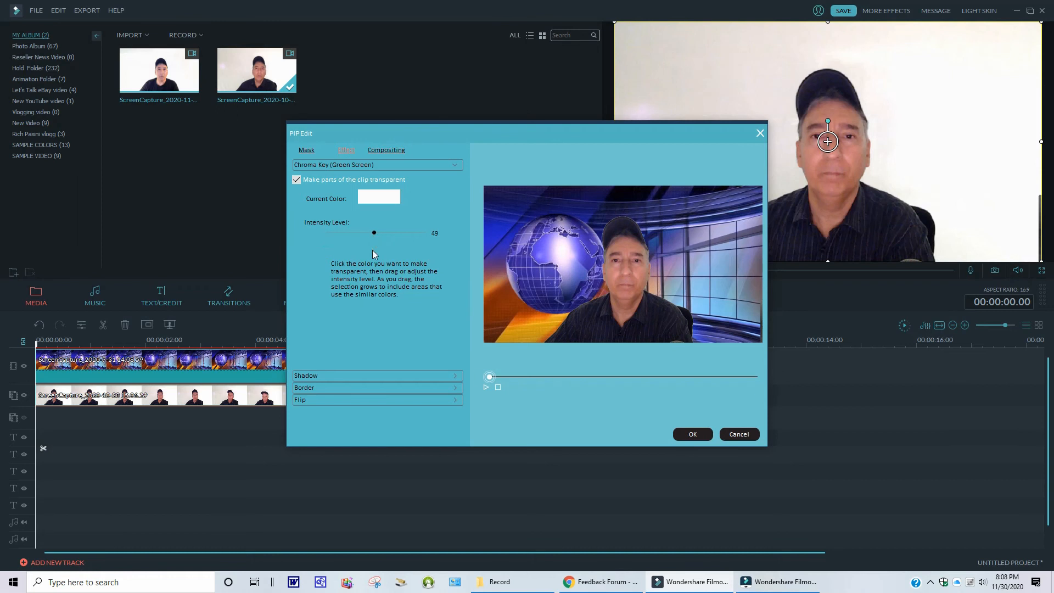
click(692, 435)
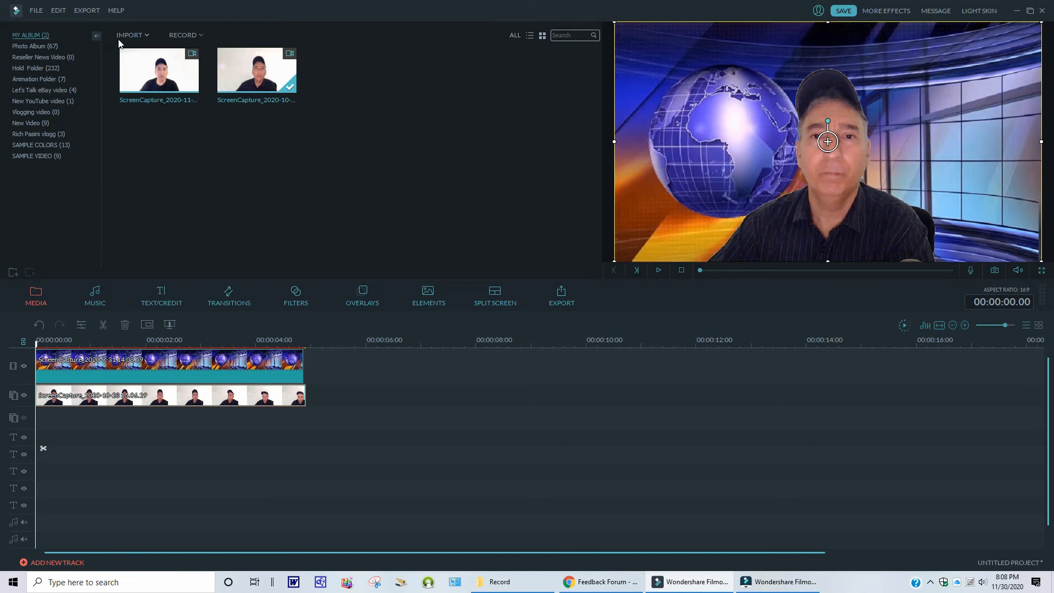
- Compare the program versions in the About dialogs of both Filmora windows
click(117, 12)
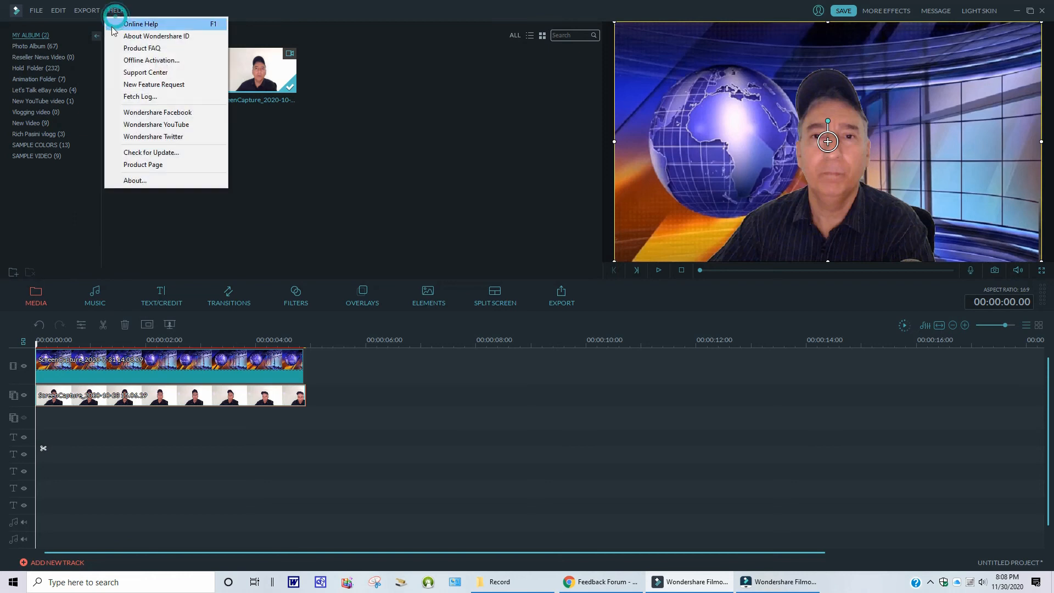
click(128, 181)
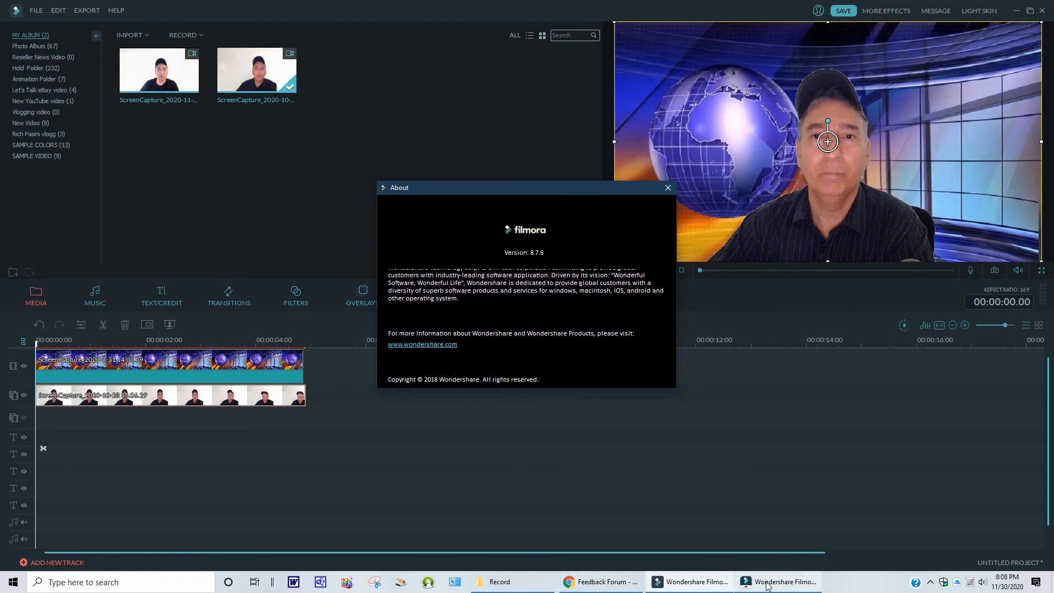
click(790, 586)
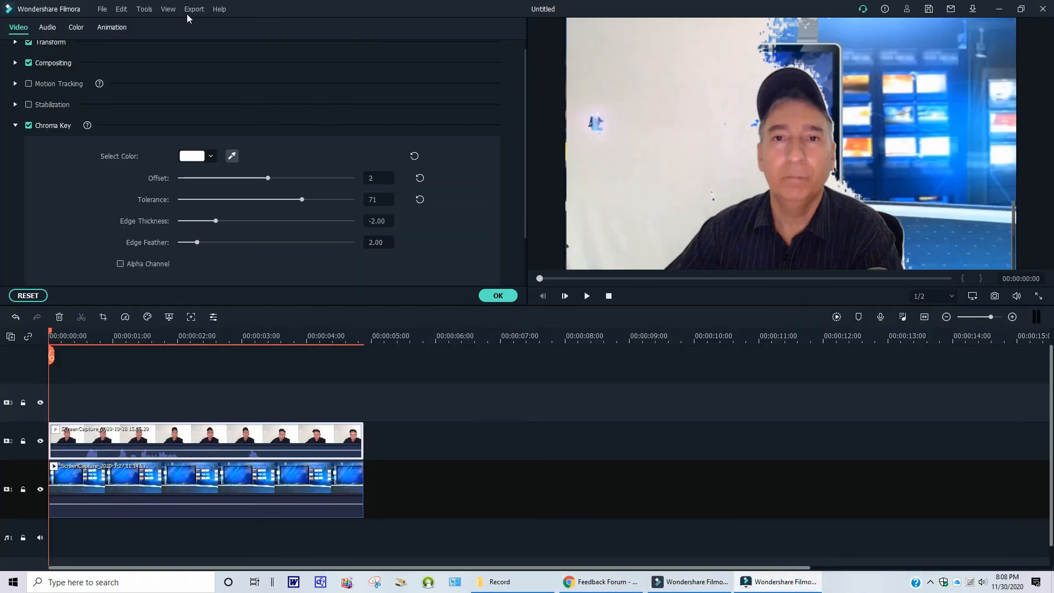
click(219, 9)
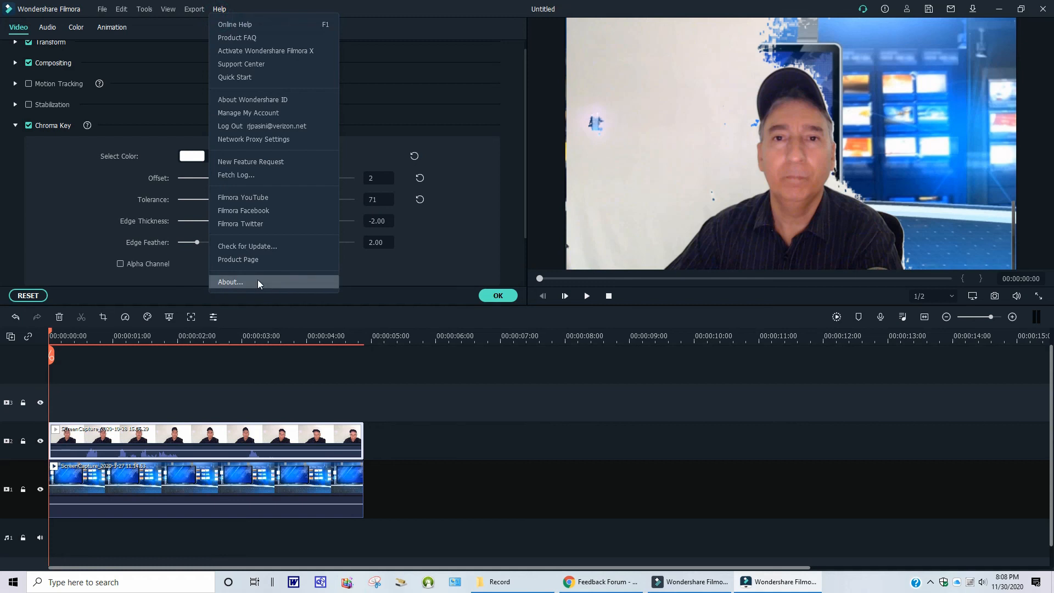
click(237, 284)
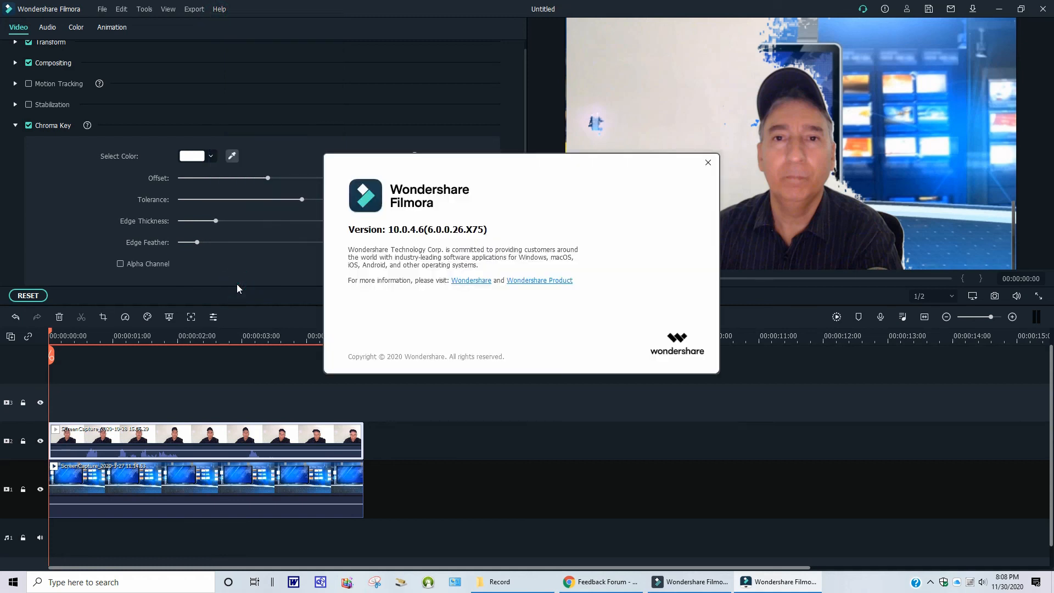
click(708, 164)
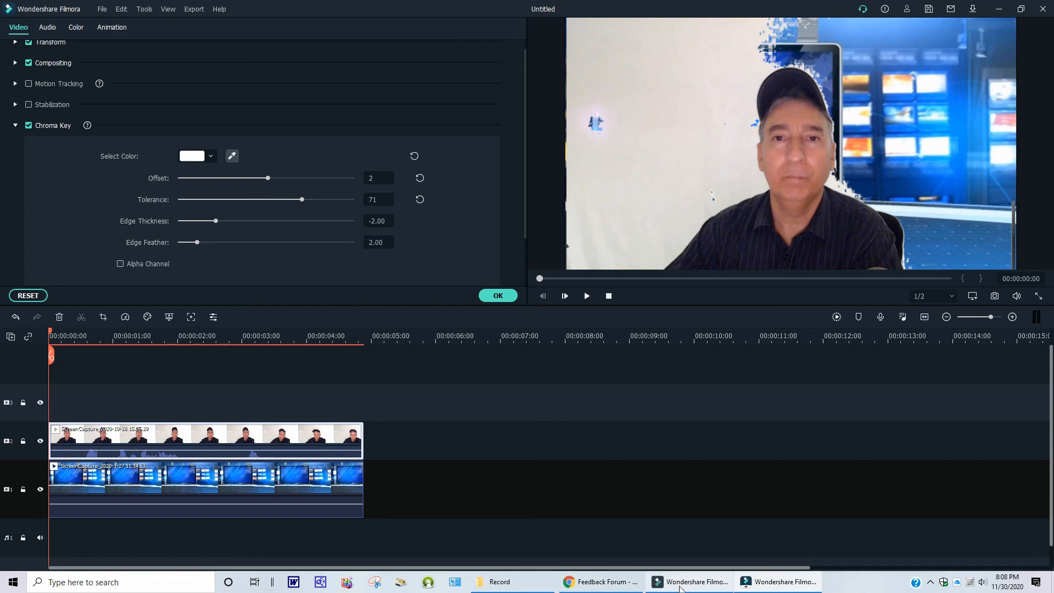
click(683, 587)
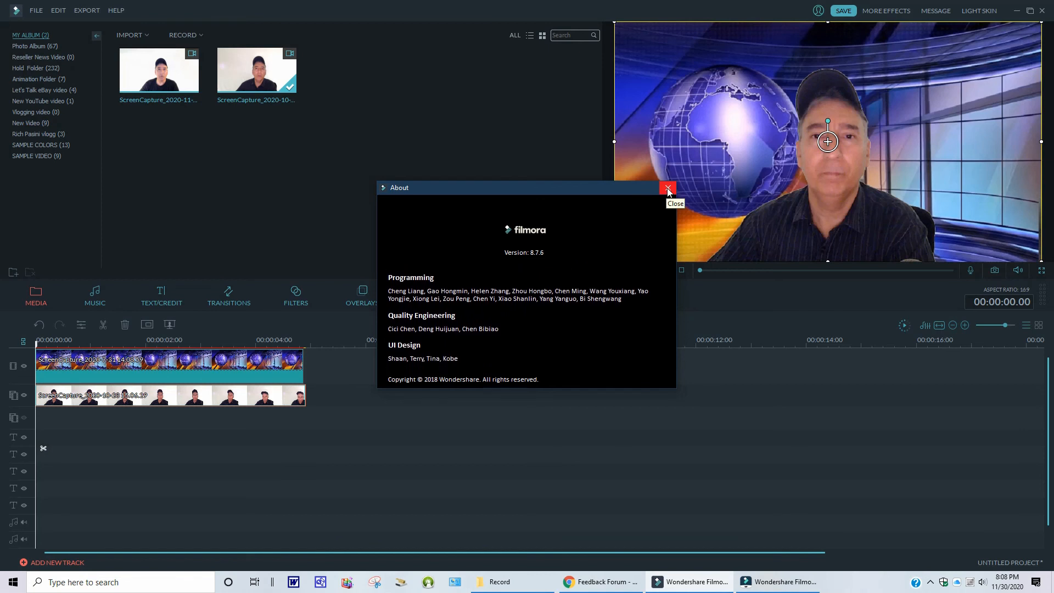
drag(627, 188, 538, 119)
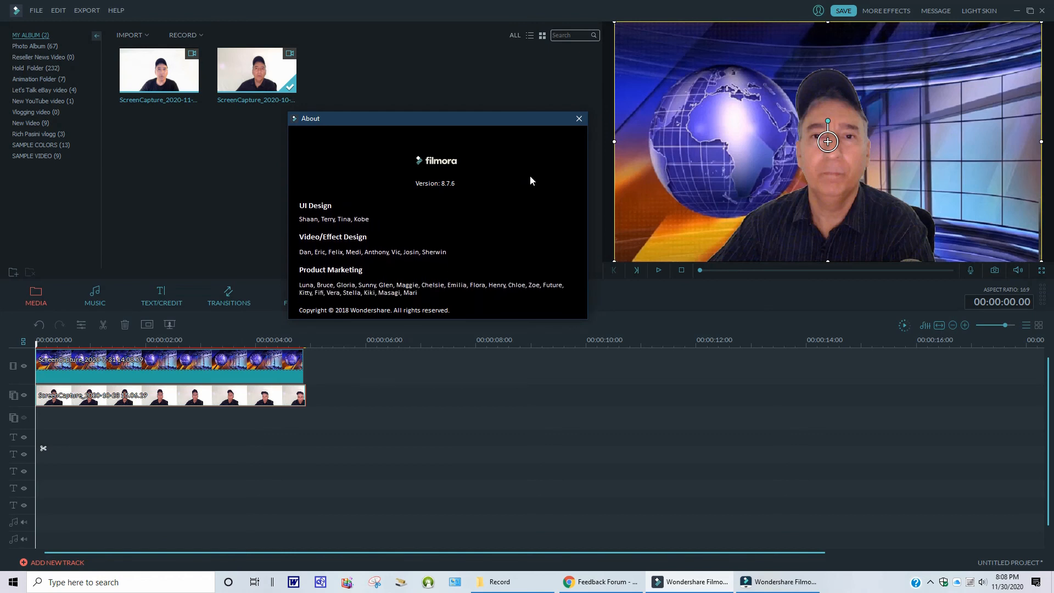
click(579, 118)
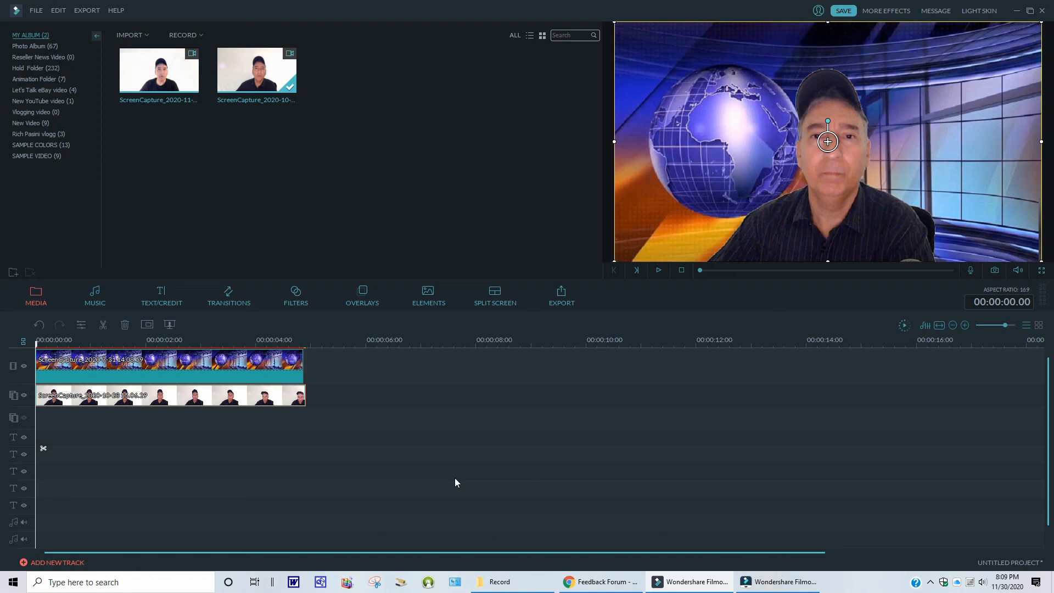
- Reopen the webcam clip's Green Screen settings and toggle transparency off and on to compare the keyed result
click(413, 467)
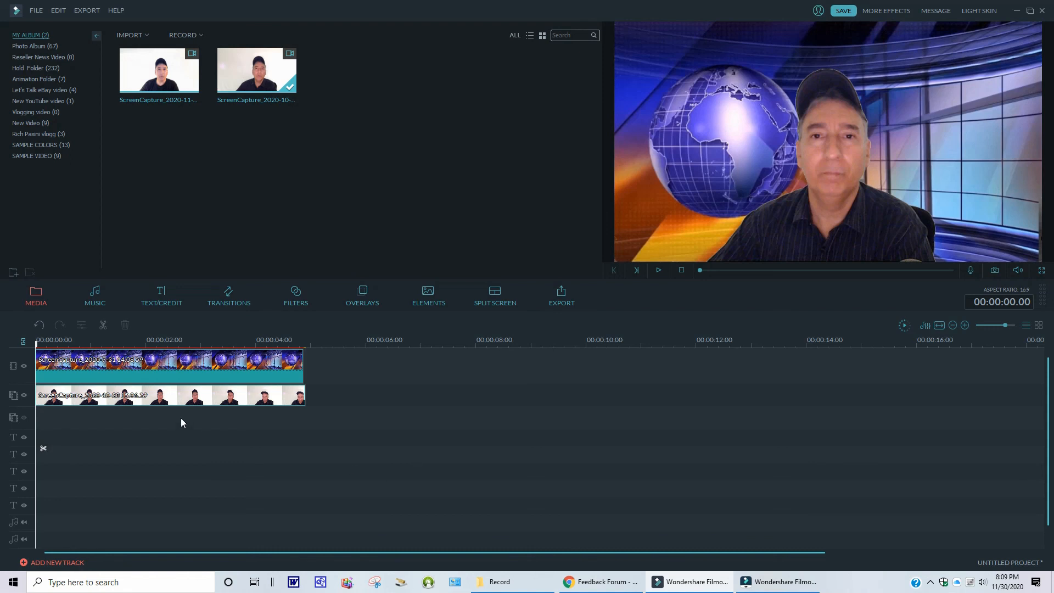
right_click(175, 392)
click(212, 490)
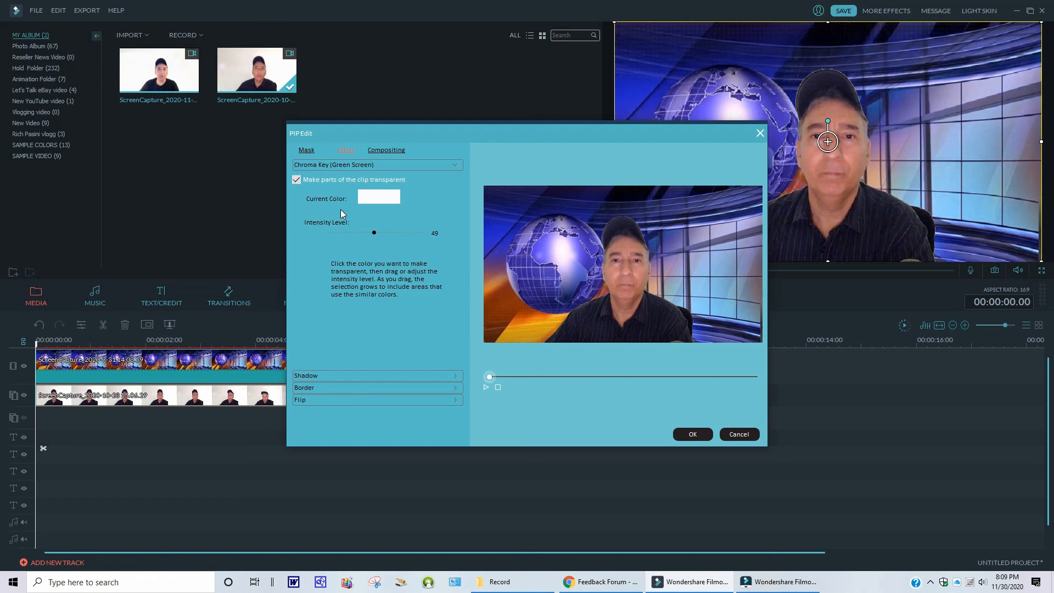
click(296, 180)
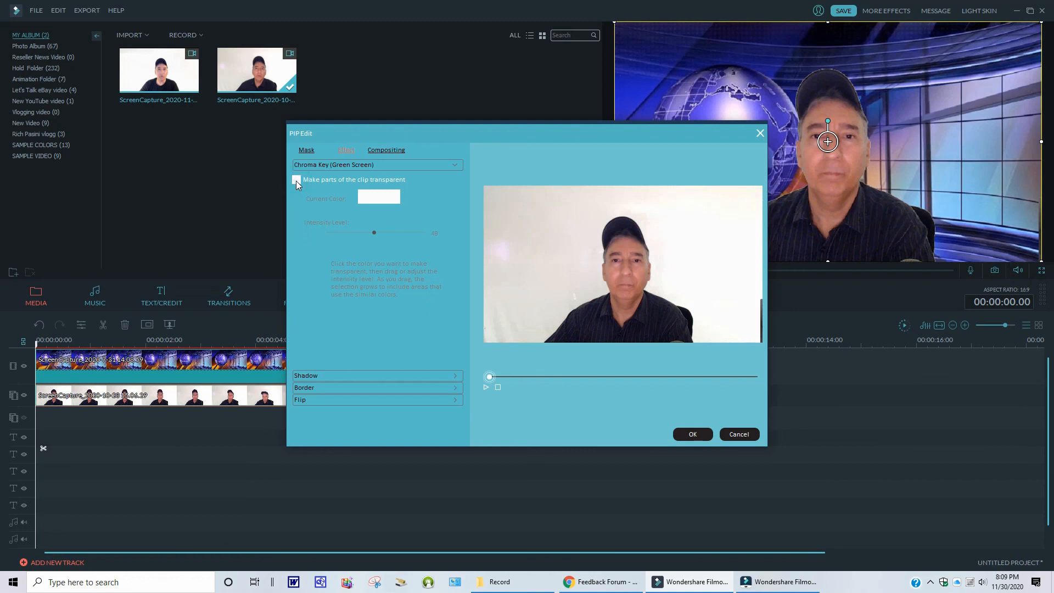
click(296, 180)
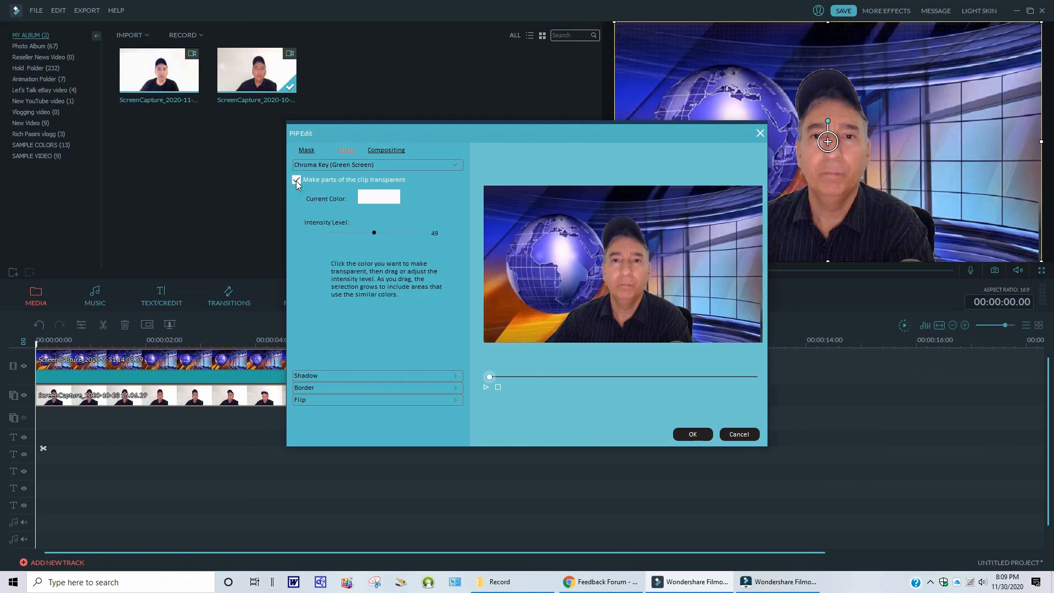
click(295, 180)
click(296, 180)
click(296, 180)
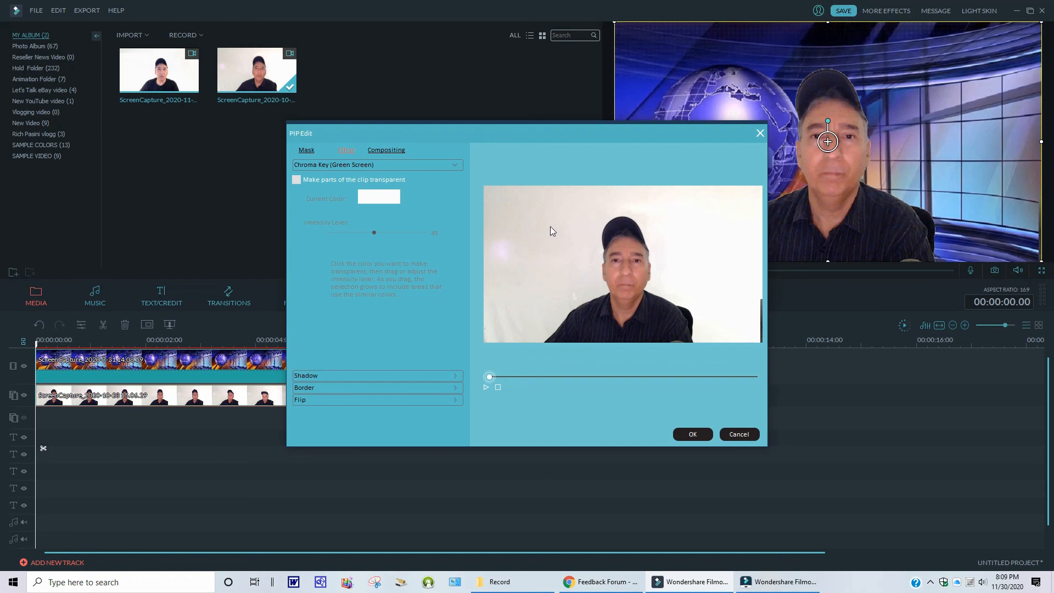
click(296, 180)
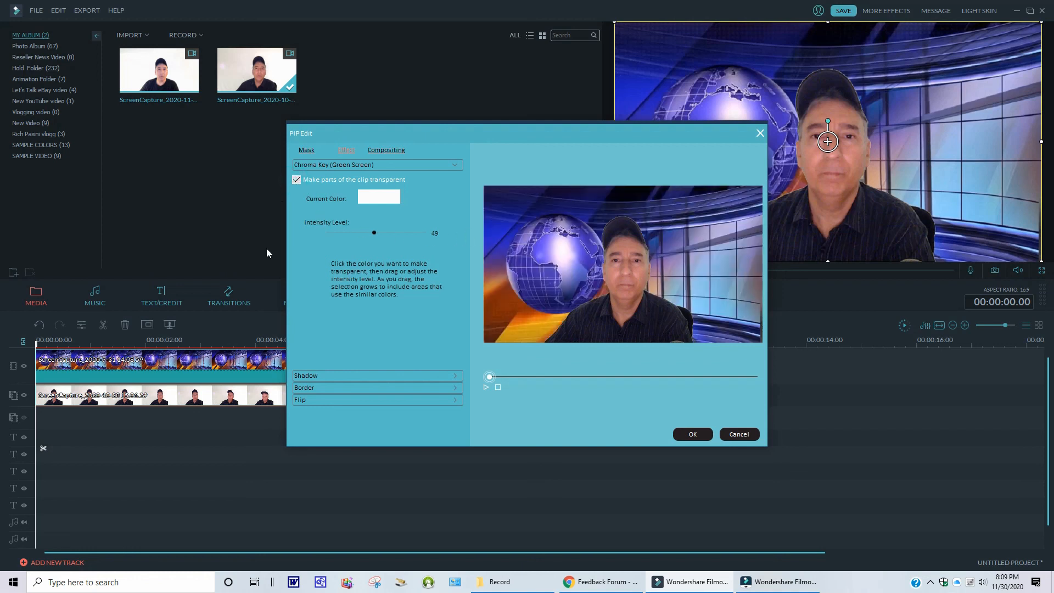